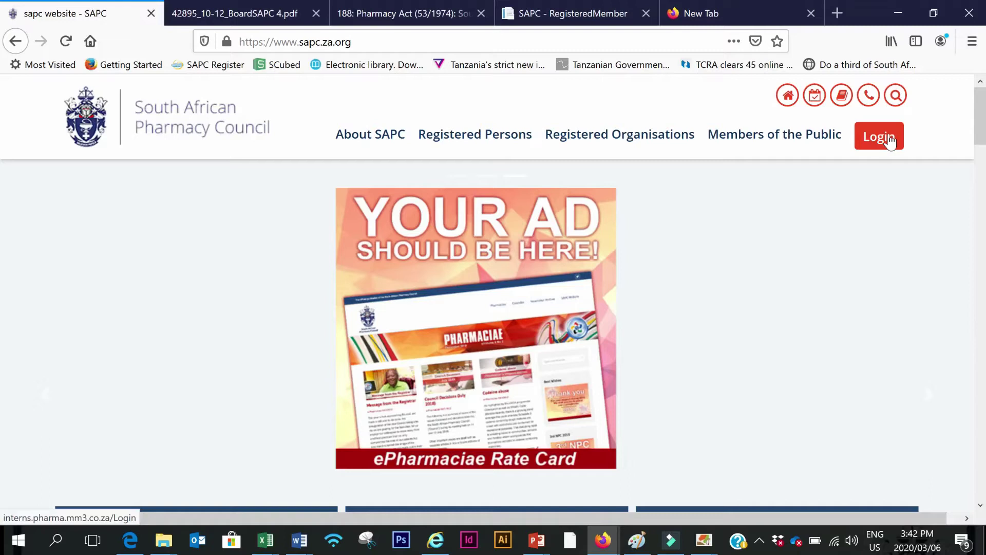
- Log in as a Registered Person with the P number, ID/passport number and account password, and decline saving the login in the browser
{"action": "left_click", "coordinate": [880, 146]}
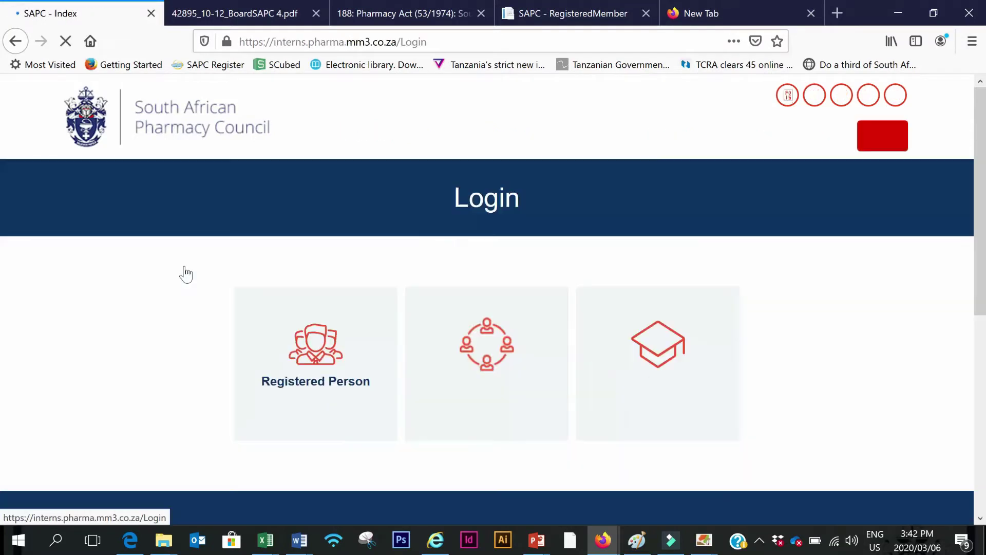
{"action": "left_click", "coordinate": [311, 358]}
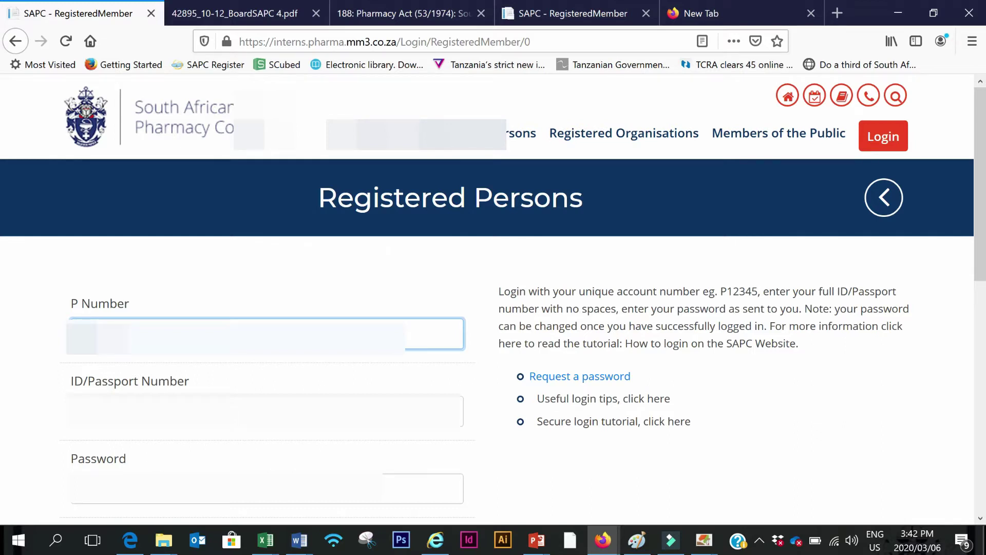
{"action": "left_click", "coordinate": [265, 411]}
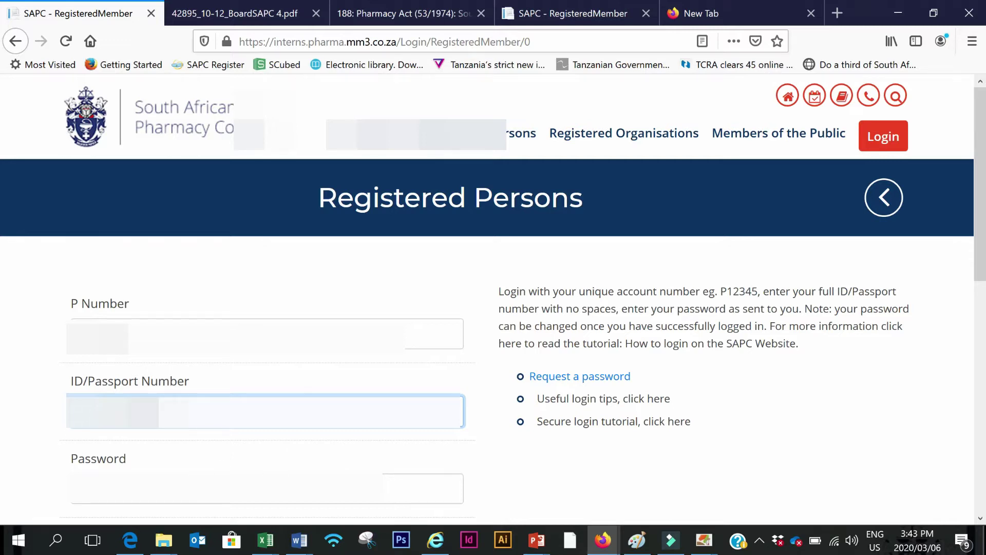
{"action": "key", "text": "Tab"}
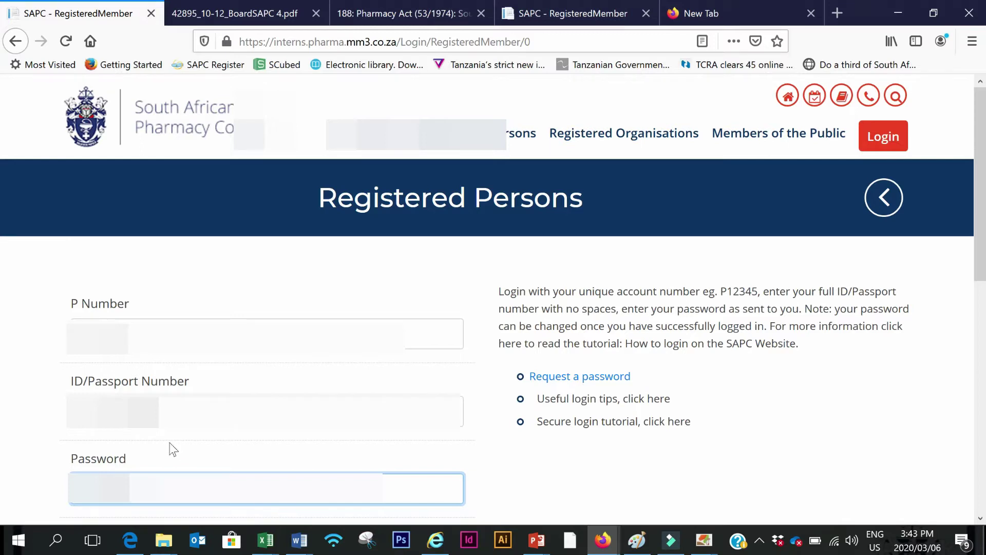
{"action": "scroll", "coordinate": [267, 391], "scroll_direction": "down", "scroll_amount": 2}
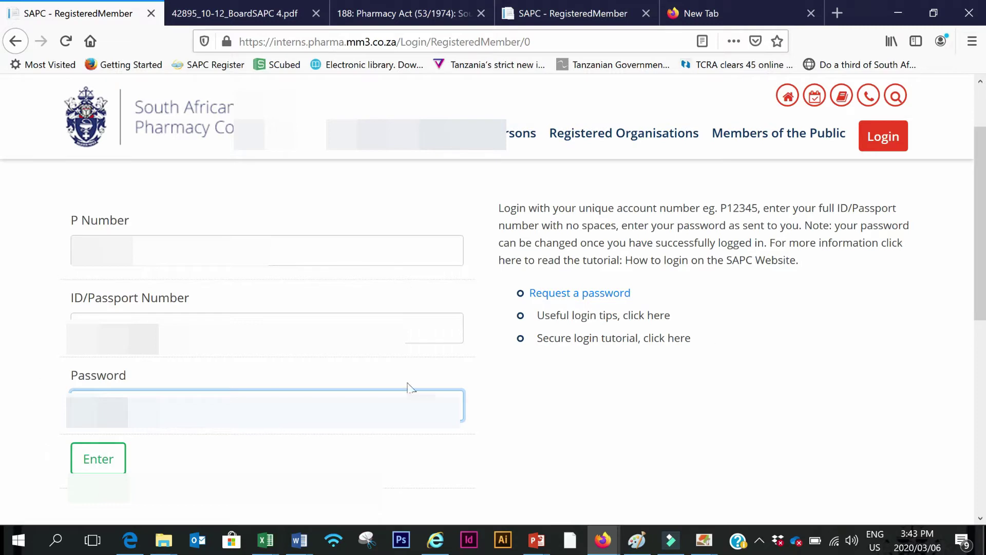
{"action": "left_click", "coordinate": [108, 469]}
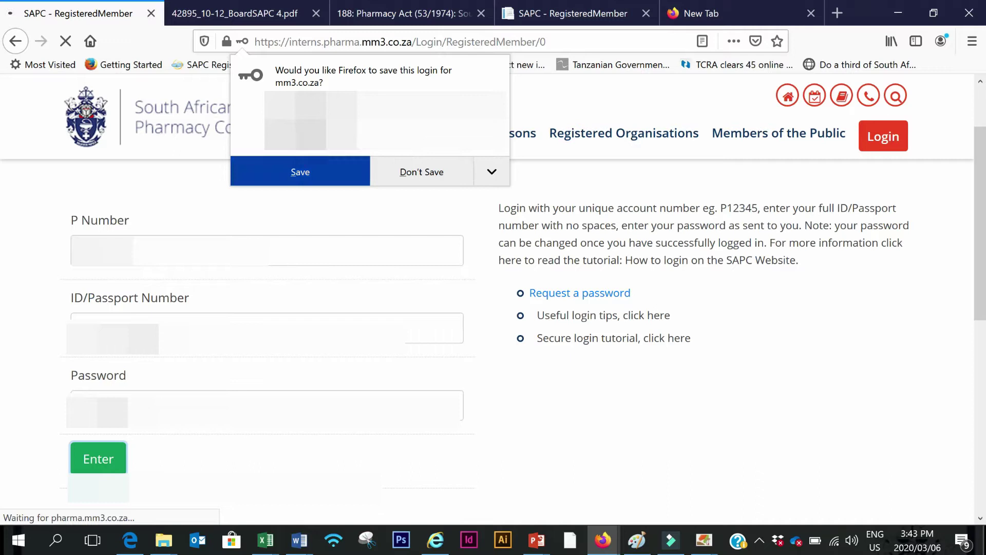
{"action": "left_click", "coordinate": [415, 177]}
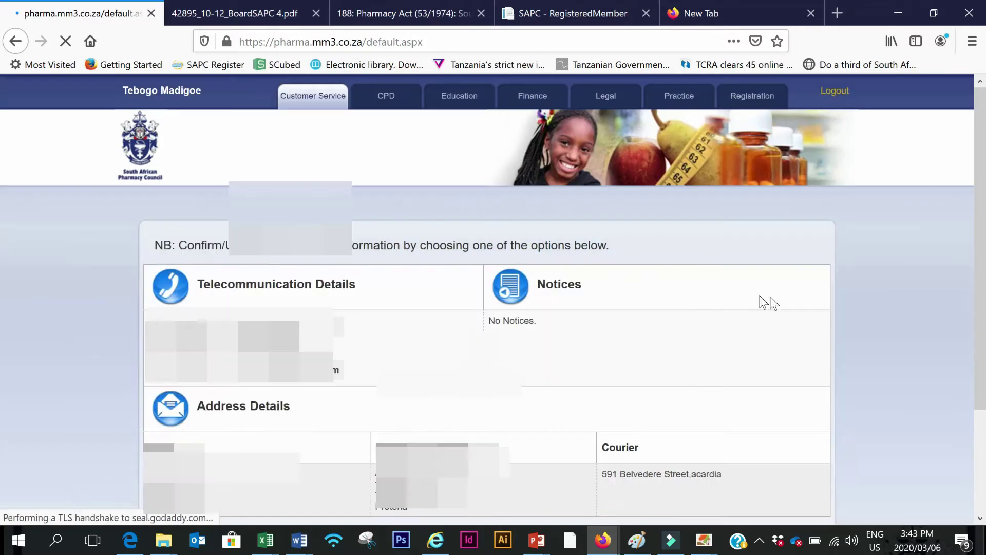
- Review the telecommunication and address details on file and confirm that they are correct
{"action": "scroll", "coordinate": [451, 236], "scroll_direction": "down", "scroll_amount": 2}
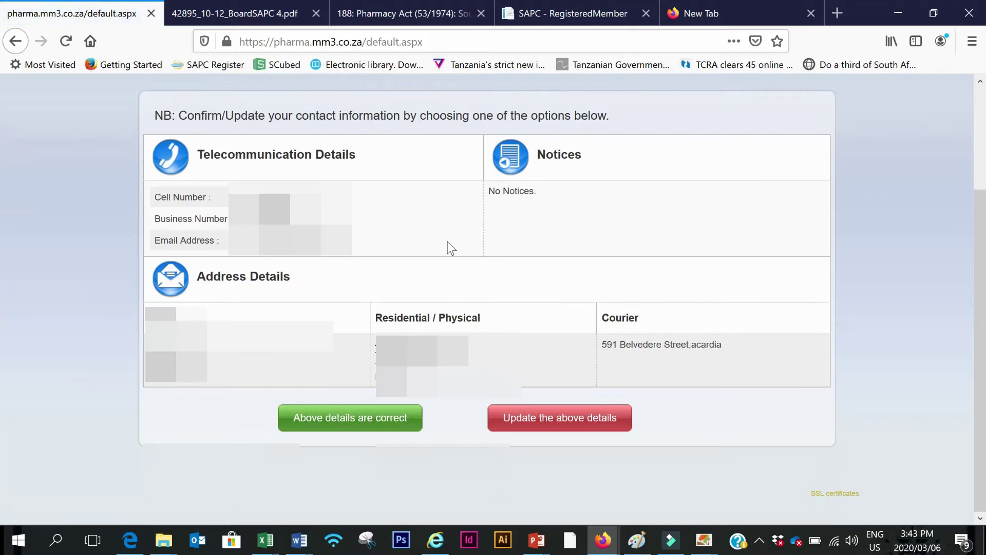
{"action": "scroll", "coordinate": [449, 246], "scroll_direction": "up", "scroll_amount": 2}
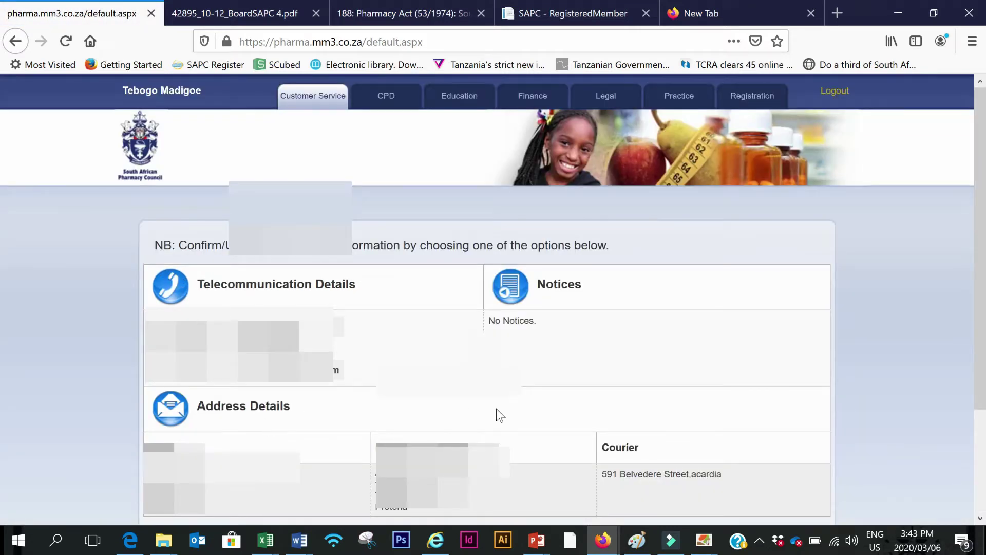
{"action": "scroll", "coordinate": [572, 390], "scroll_direction": "down", "scroll_amount": 3}
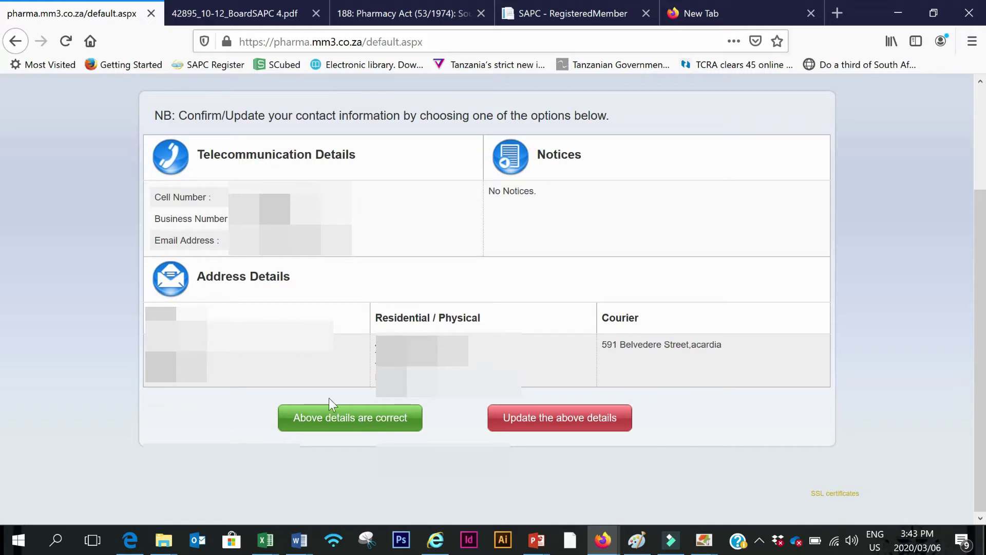
{"action": "left_click", "coordinate": [343, 425]}
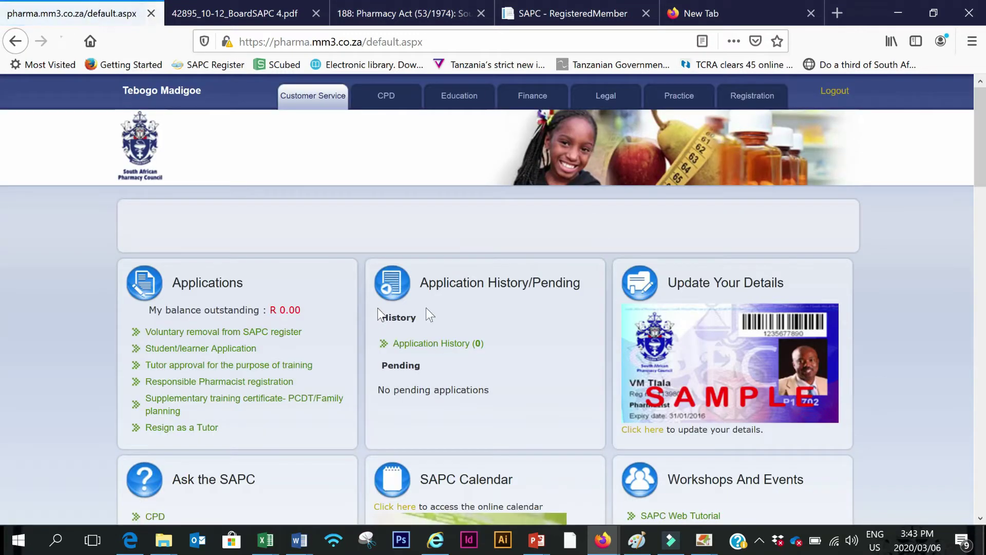
- Open the Continuing Professional Development online system from the CPD section and look over the entry charts on its dashboard
{"action": "left_click", "coordinate": [394, 102]}
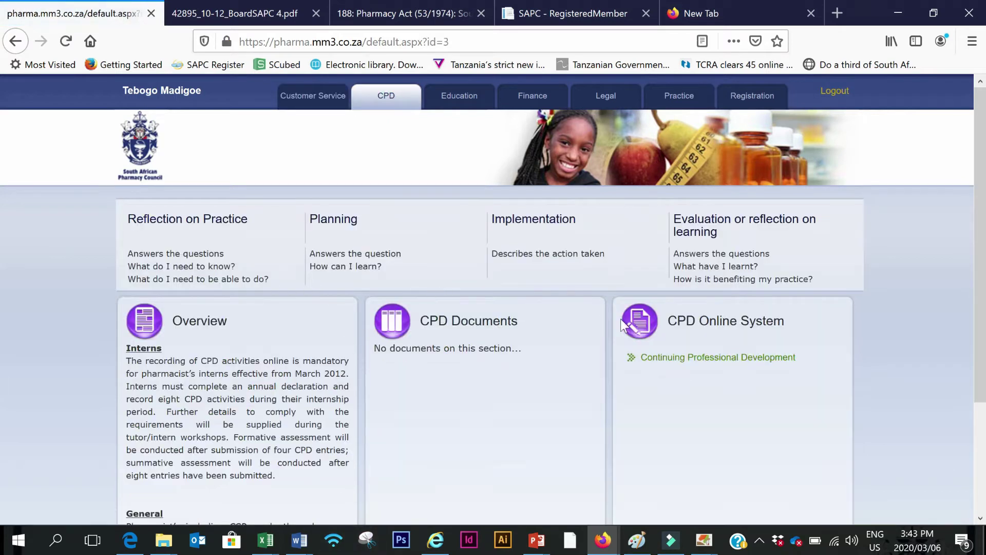
{"action": "left_click", "coordinate": [687, 363]}
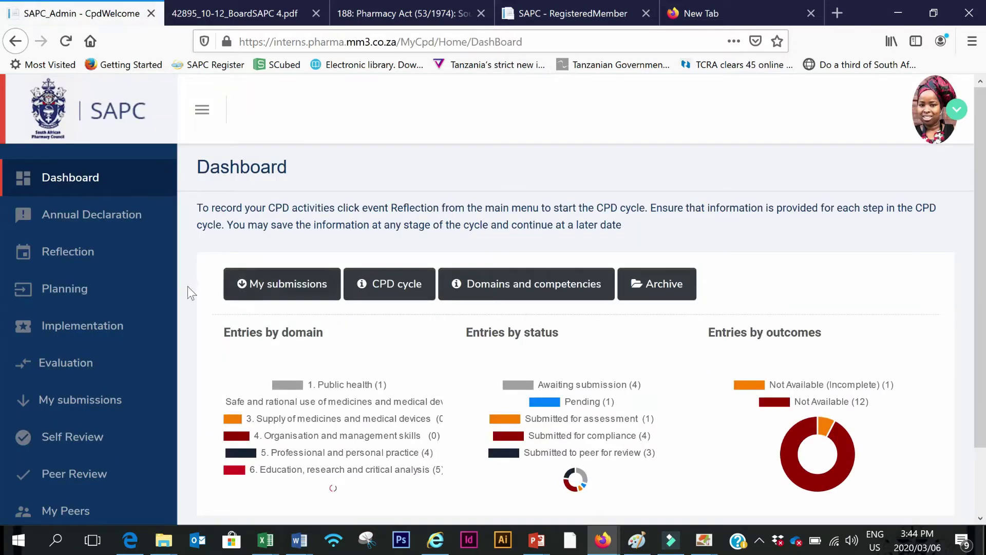
{"action": "scroll", "coordinate": [639, 400], "scroll_direction": "down", "scroll_amount": 1}
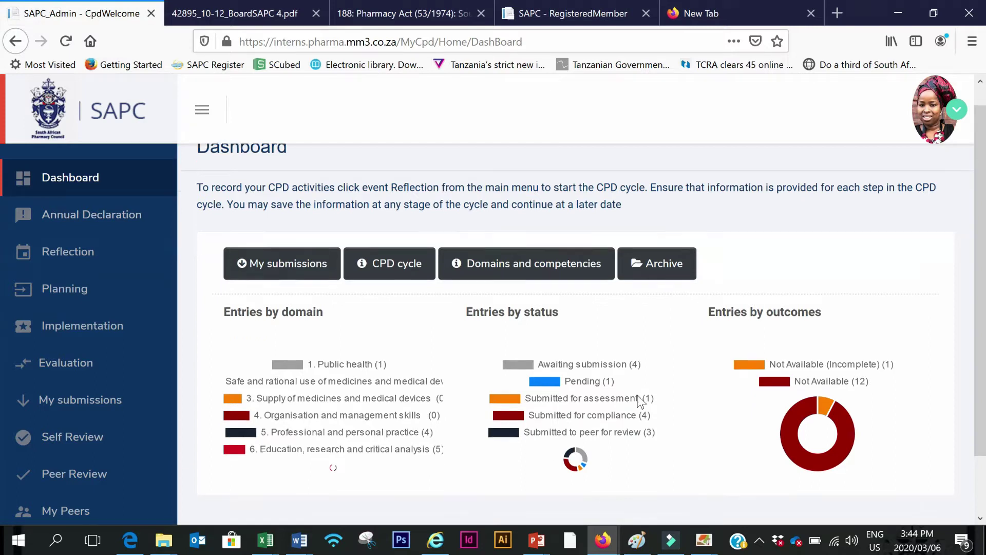
{"action": "scroll", "coordinate": [639, 400], "scroll_direction": "down", "scroll_amount": 3}
{"action": "scroll", "coordinate": [687, 194], "scroll_direction": "up", "scroll_amount": 4}
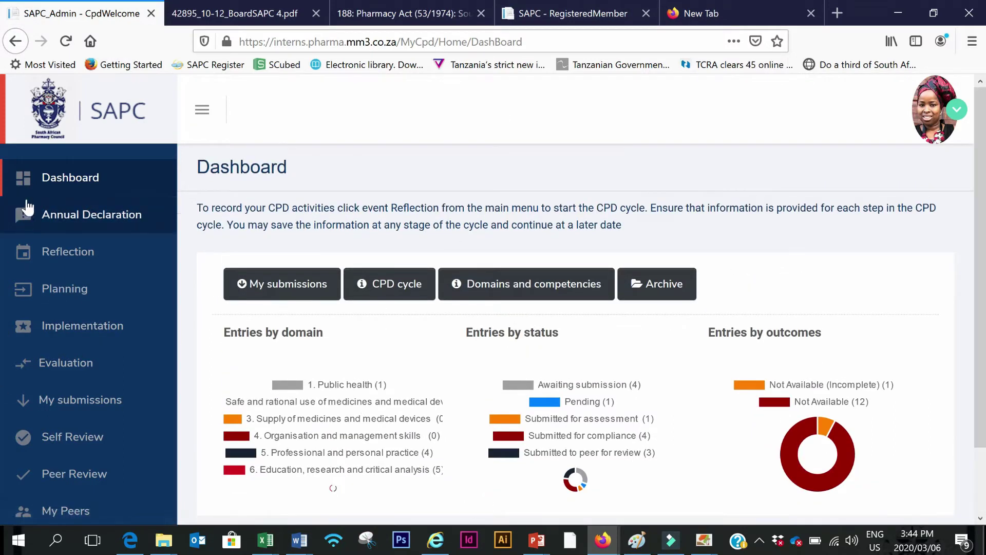
- Open the 2020 annual declaration for updating and look over its Employment section
{"action": "left_click", "coordinate": [69, 217]}
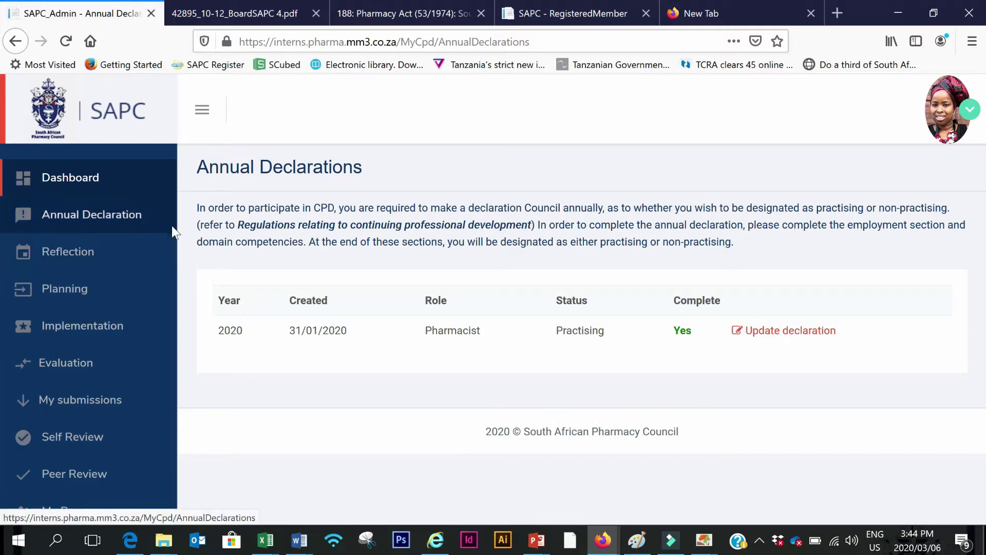
{"action": "left_click", "coordinate": [777, 337]}
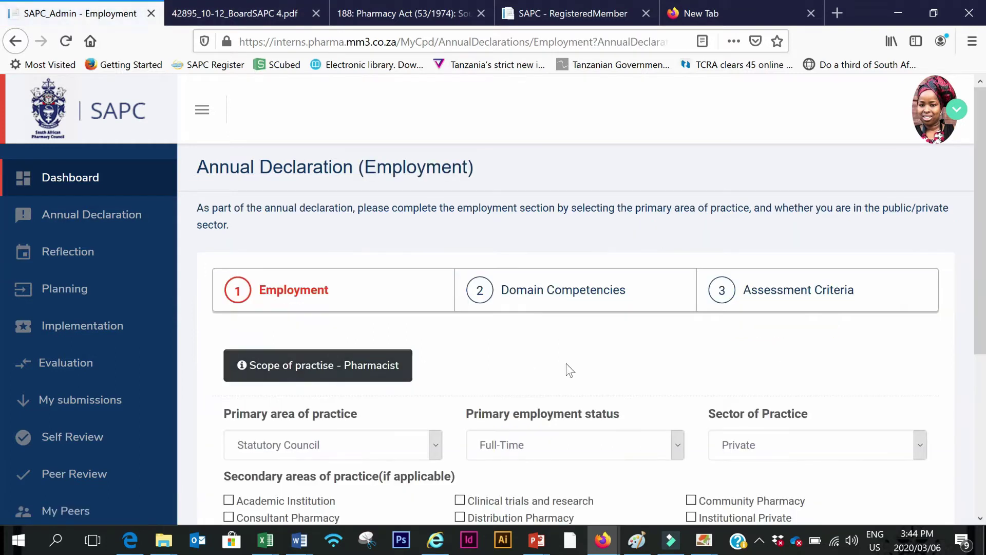
{"action": "scroll", "coordinate": [567, 368], "scroll_direction": "down", "scroll_amount": 4}
{"action": "scroll", "coordinate": [322, 254], "scroll_direction": "up", "scroll_amount": 3}
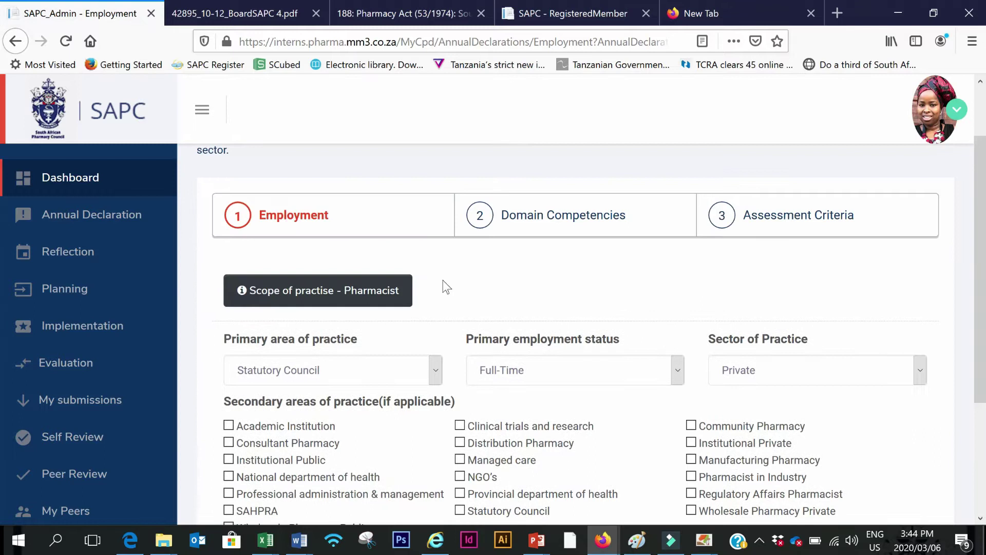
{"action": "scroll", "coordinate": [443, 280], "scroll_direction": "up", "scroll_amount": 2}
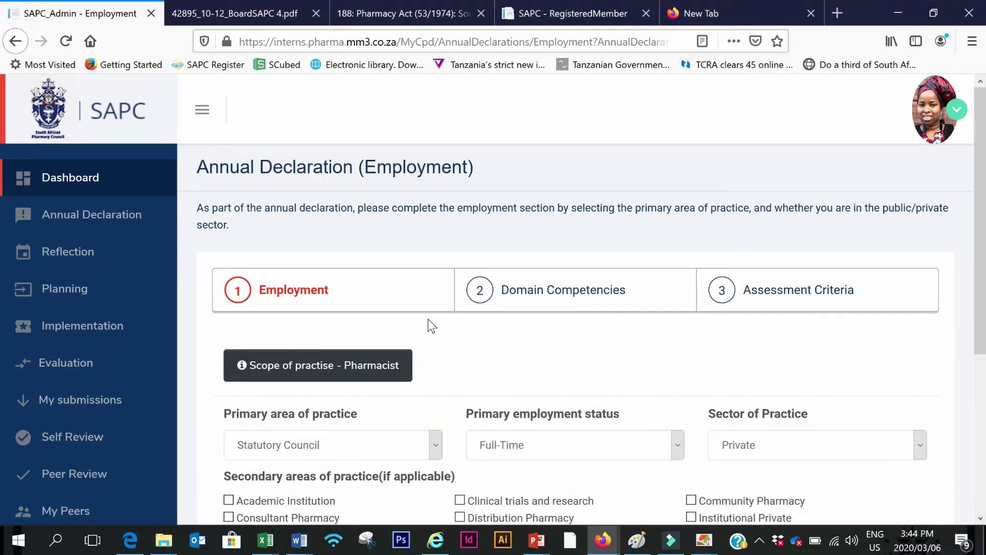
- Select Statutory Council as primary area of practice, Full-Time as primary employment status and Private as sector of practice
{"action": "scroll", "coordinate": [327, 366], "scroll_direction": "down", "scroll_amount": 3}
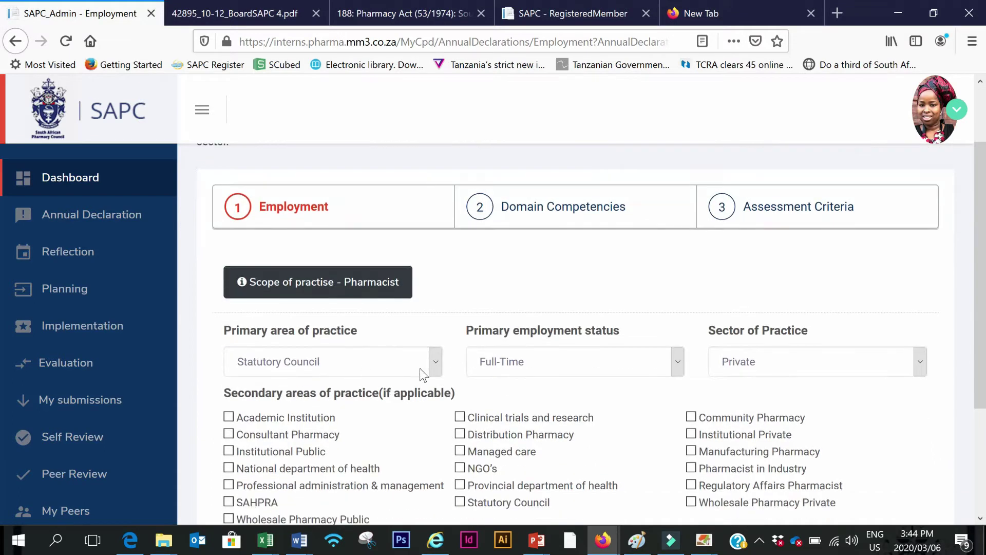
{"action": "left_click", "coordinate": [436, 362]}
{"action": "scroll", "coordinate": [262, 149], "scroll_direction": "up", "scroll_amount": 1}
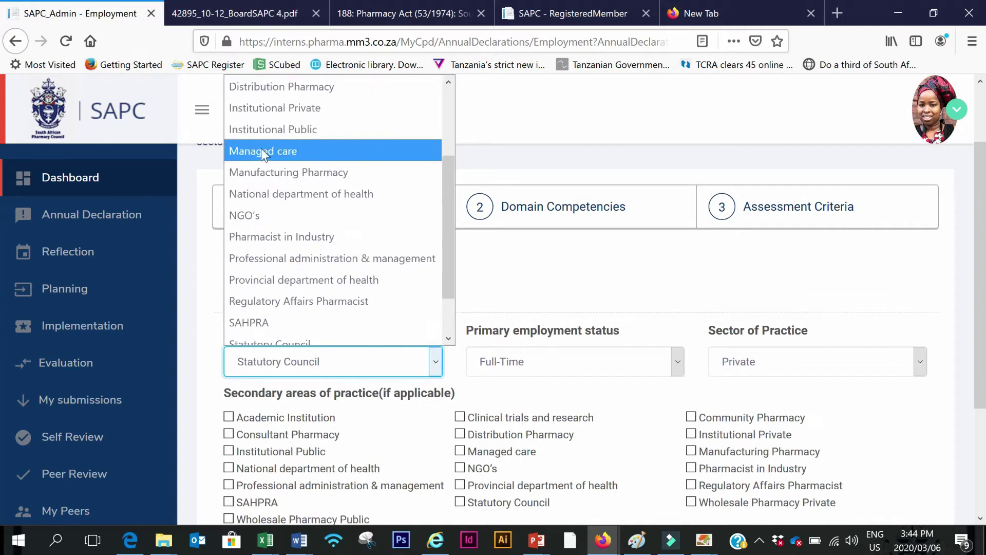
{"action": "scroll", "coordinate": [261, 149], "scroll_direction": "down", "scroll_amount": 1}
{"action": "left_click", "coordinate": [301, 336]}
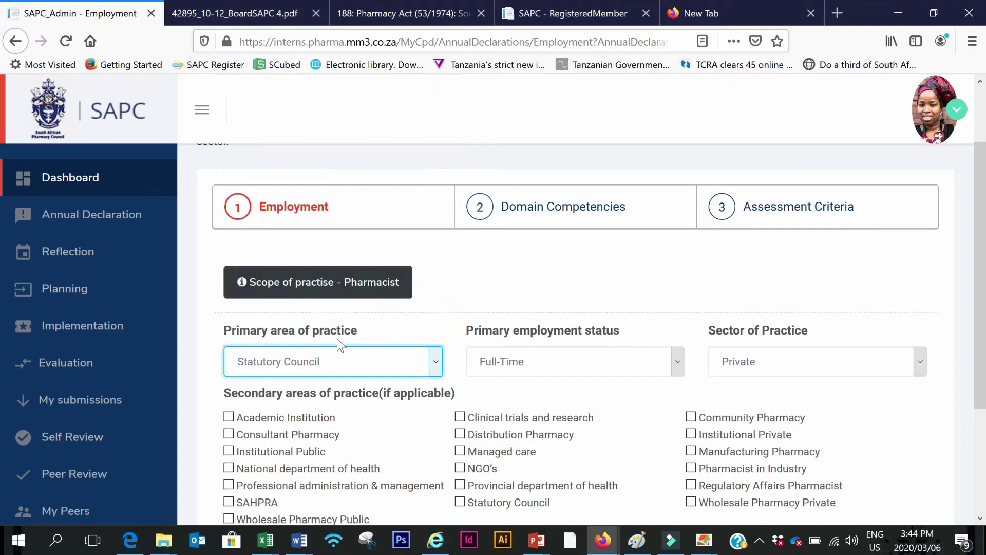
{"action": "left_click", "coordinate": [538, 361]}
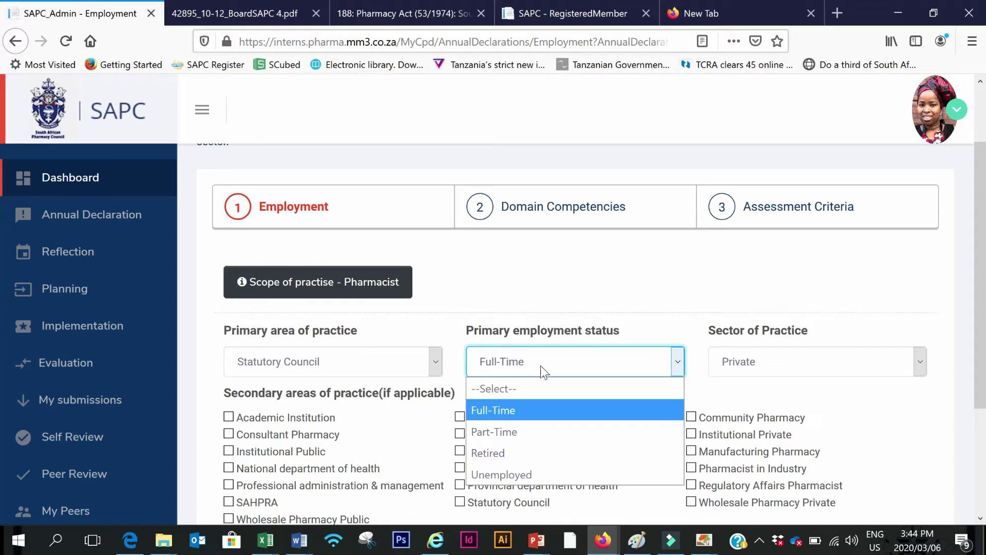
{"action": "left_click", "coordinate": [516, 409]}
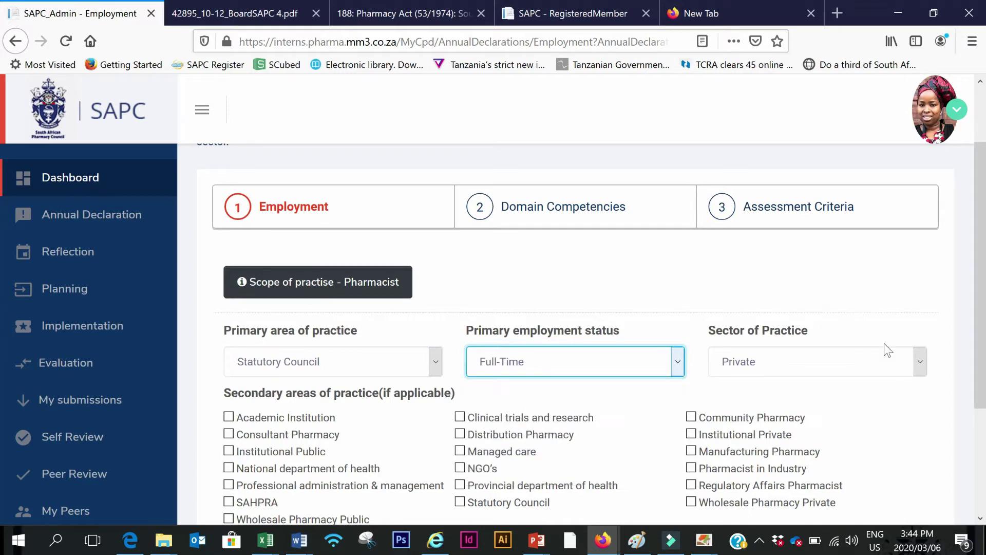
{"action": "left_click", "coordinate": [743, 361]}
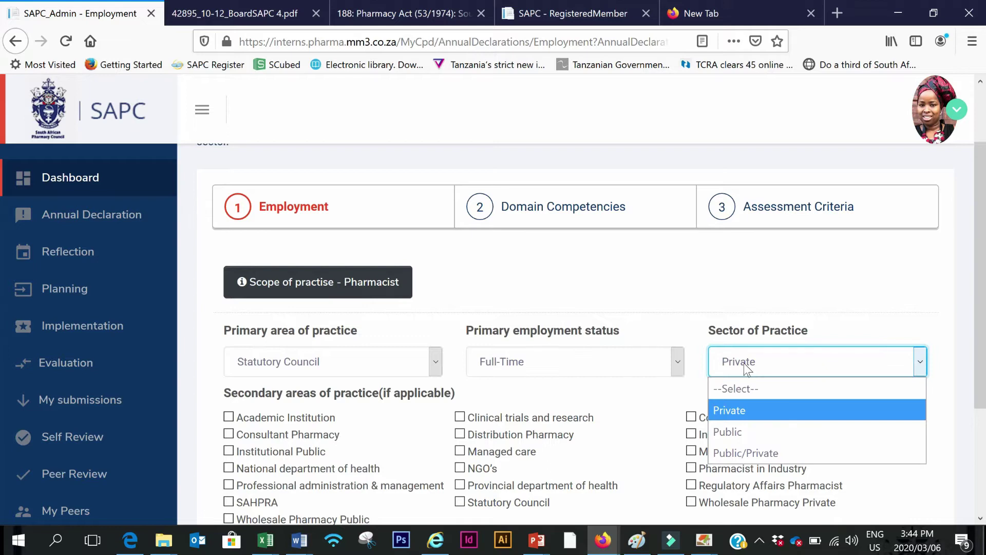
{"action": "left_click", "coordinate": [744, 409]}
- Tick Consultant Pharmacy, Distribution Pharmacy and Institutional Private as secondary areas, clear the first two, and continue to the domain competencies
{"action": "scroll", "coordinate": [461, 446], "scroll_direction": "down", "scroll_amount": 3}
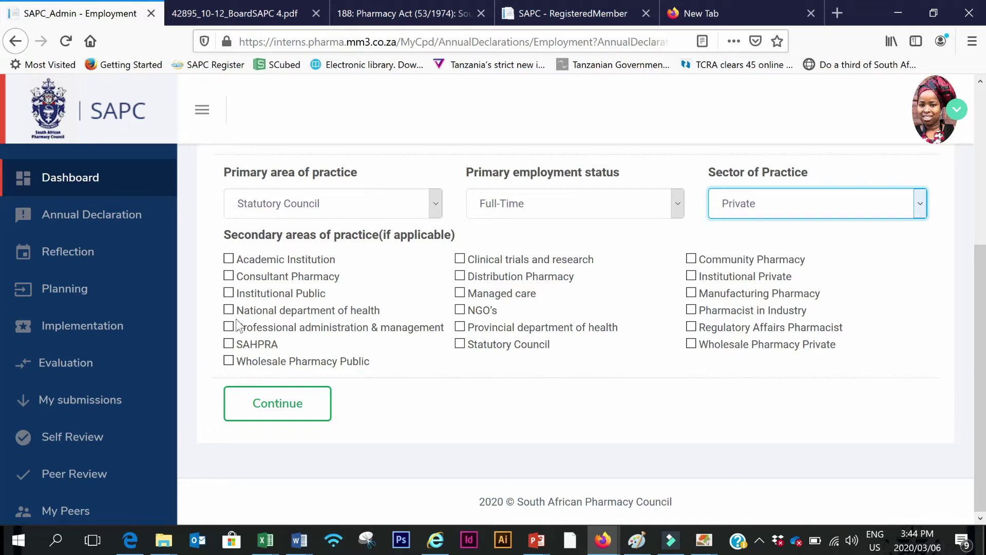
{"action": "left_click", "coordinate": [228, 276]}
{"action": "left_click", "coordinate": [461, 279]}
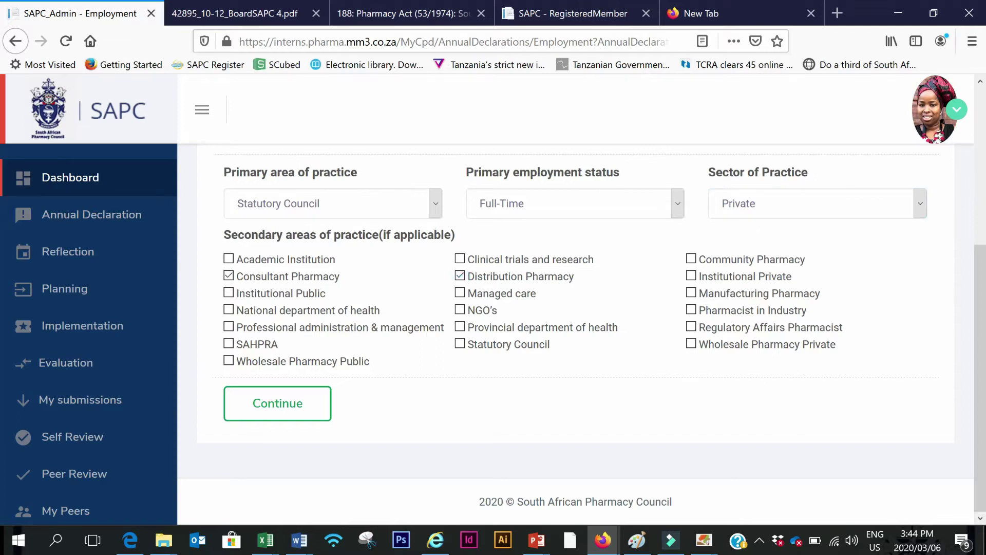
{"action": "left_click", "coordinate": [694, 278]}
{"action": "left_click", "coordinate": [228, 276]}
{"action": "left_click", "coordinate": [460, 275]}
{"action": "left_click", "coordinate": [250, 415]}
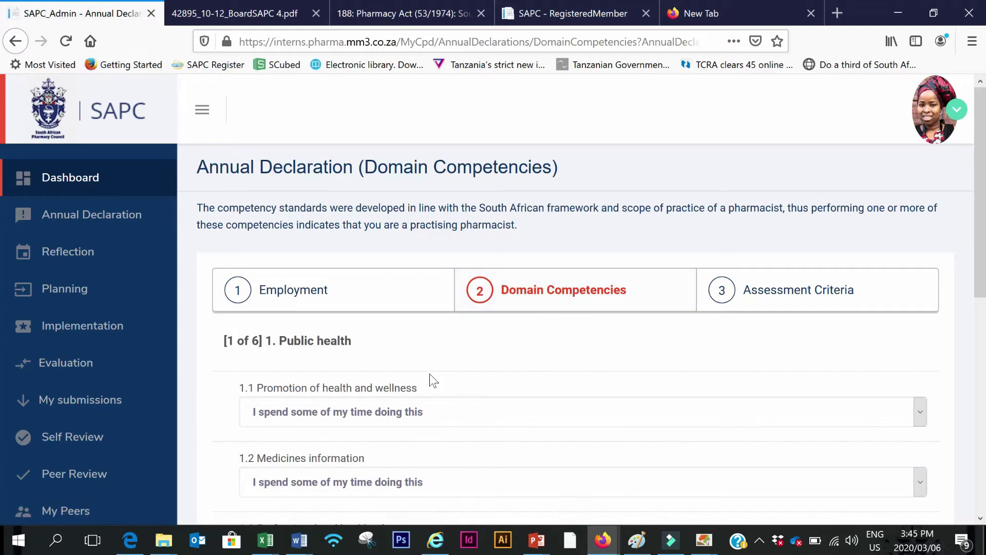
- Look through the Public health competencies and set 1.1 Promotion of health and wellness to "I never do this"
{"action": "scroll", "coordinate": [430, 374], "scroll_direction": "down", "scroll_amount": 3}
{"action": "scroll", "coordinate": [430, 375], "scroll_direction": "up", "scroll_amount": 3}
{"action": "scroll", "coordinate": [285, 264], "scroll_direction": "down", "scroll_amount": 3}
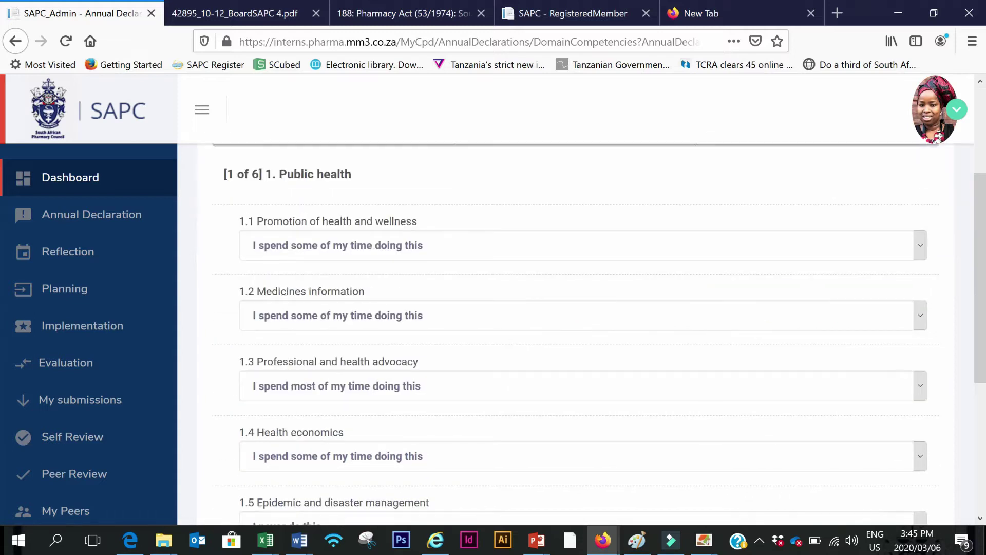
{"action": "scroll", "coordinate": [286, 302], "scroll_direction": "up", "scroll_amount": 3}
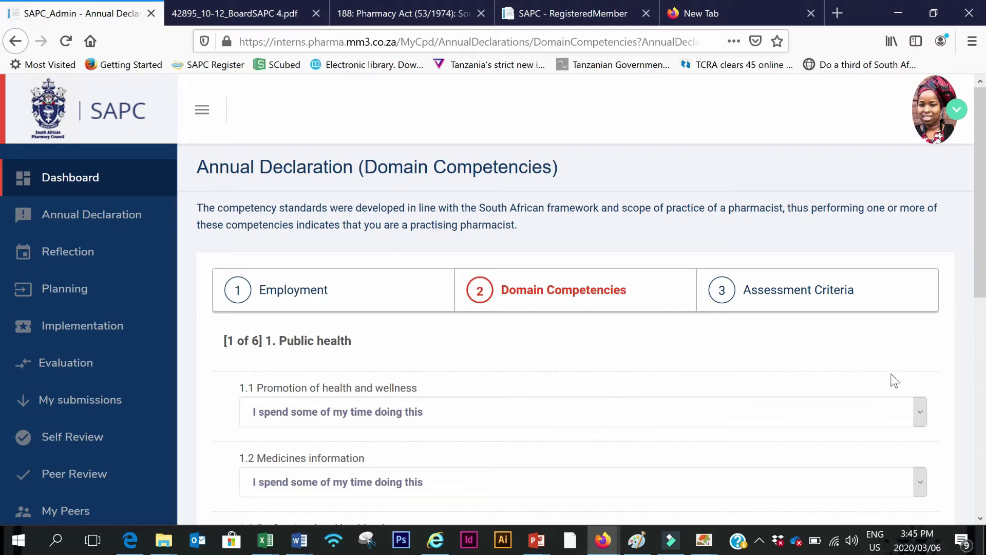
{"action": "scroll", "coordinate": [616, 383], "scroll_direction": "down", "scroll_amount": 2}
{"action": "left_click", "coordinate": [345, 329]}
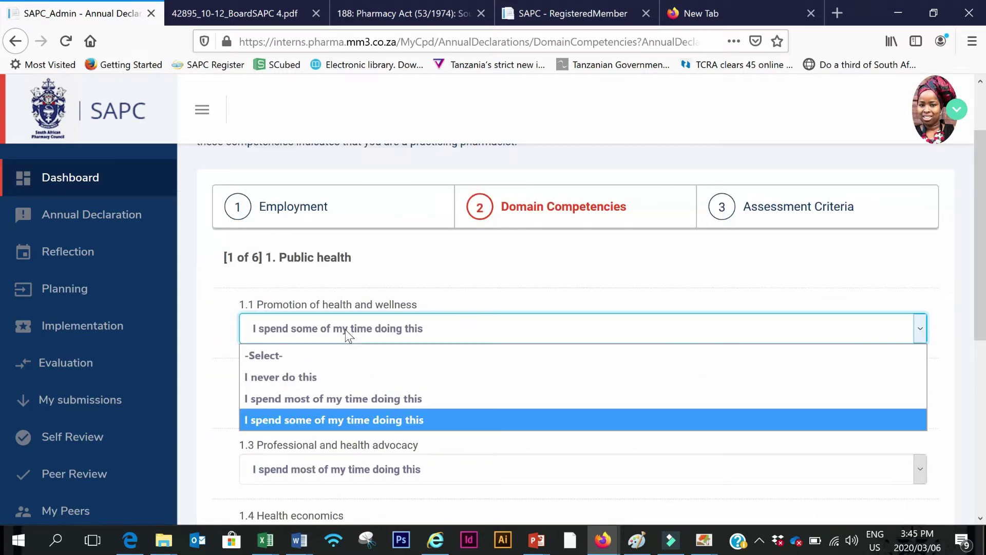
{"action": "left_click", "coordinate": [314, 380]}
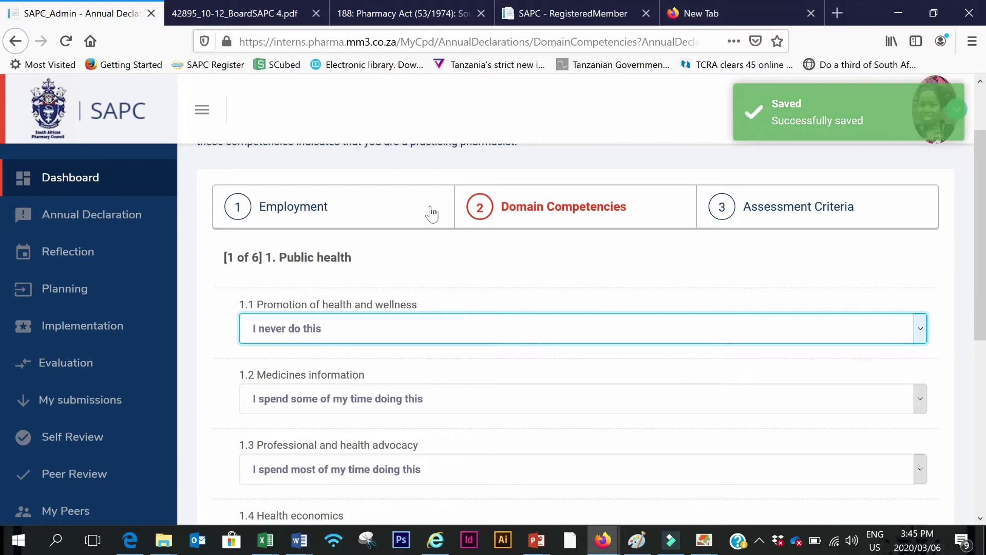
- Change the answer for 1.1 Promotion of health and wellness to "I spend most of my time doing this"
{"action": "left_click", "coordinate": [350, 334]}
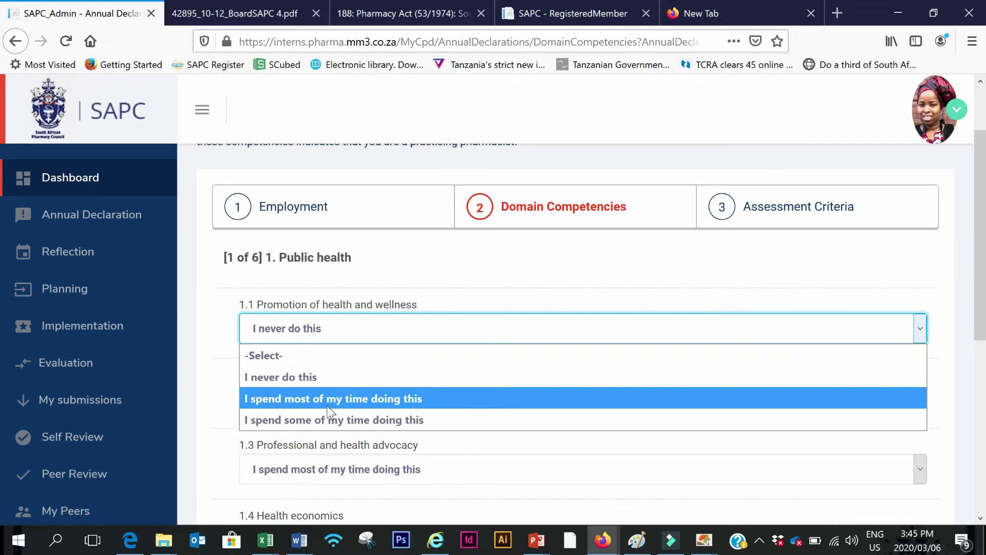
{"action": "left_click", "coordinate": [298, 400]}
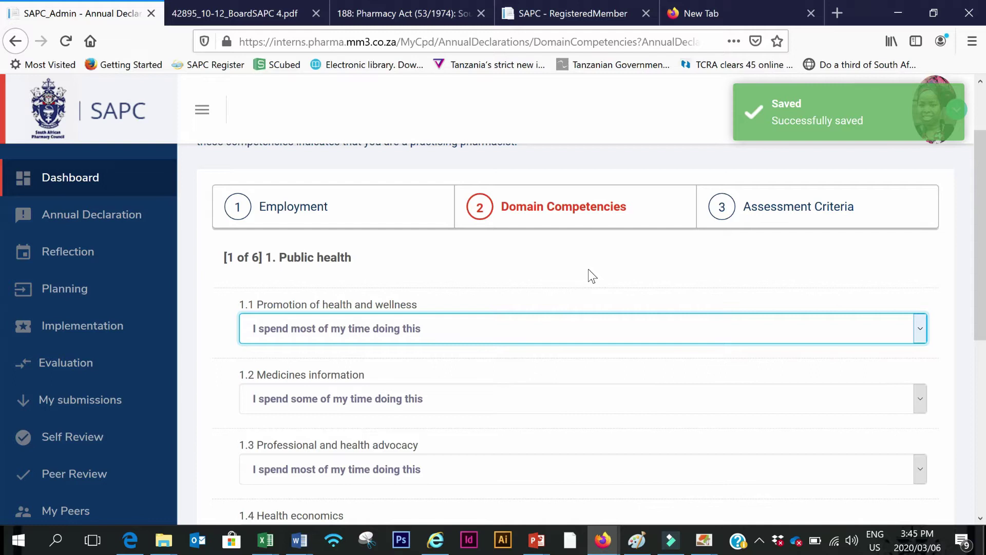
{"action": "scroll", "coordinate": [589, 271], "scroll_direction": "down", "scroll_amount": 3}
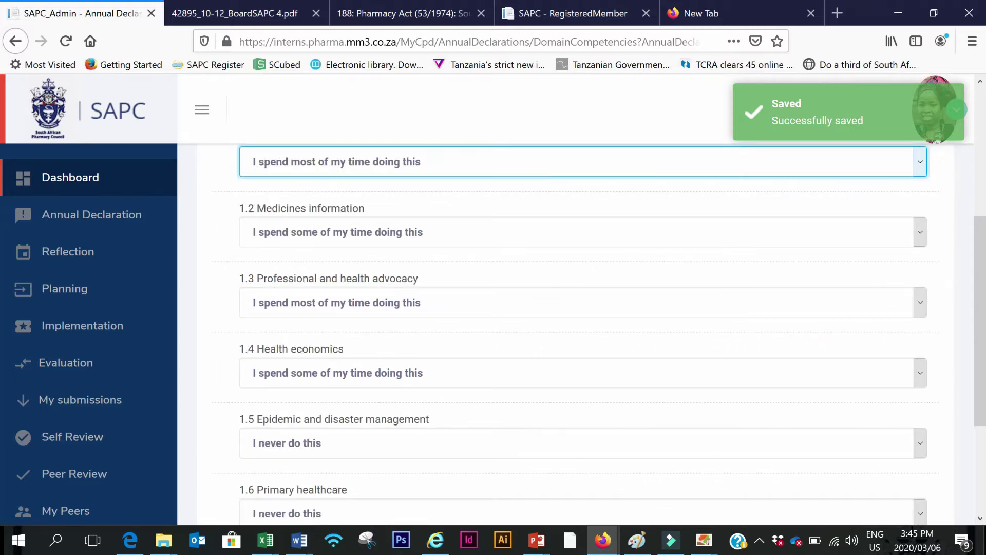
- Look over the Public health competency answers and continue to domain 2, Safe and rational use of medicines and medical devices
{"action": "scroll", "coordinate": [315, 289], "scroll_direction": "up", "scroll_amount": 5}
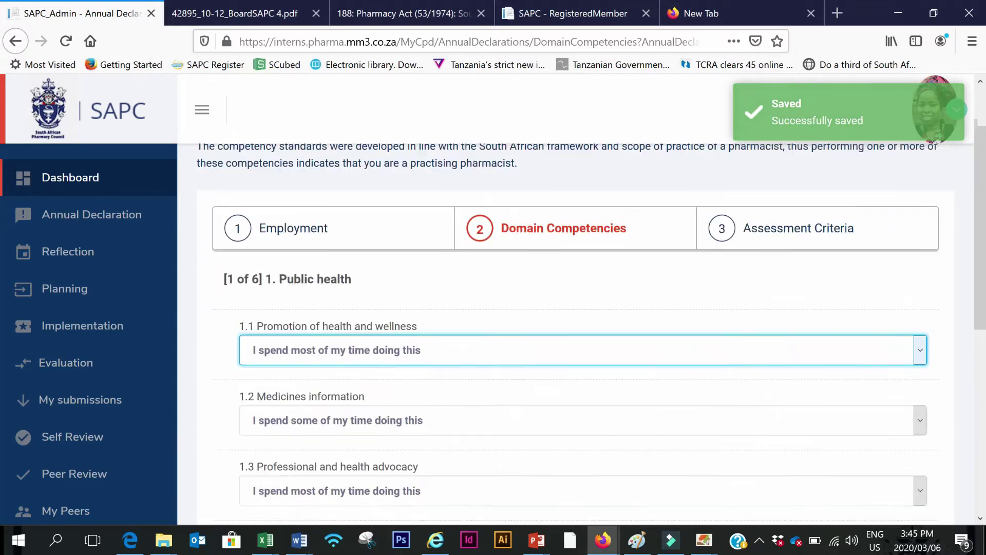
{"action": "scroll", "coordinate": [315, 288], "scroll_direction": "down", "scroll_amount": 5}
{"action": "scroll", "coordinate": [308, 286], "scroll_direction": "down", "scroll_amount": 2}
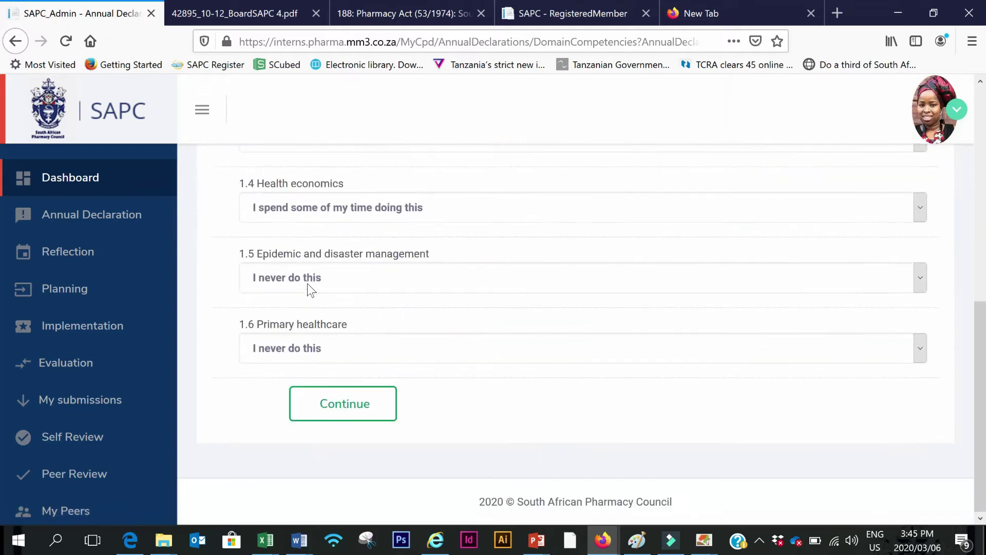
{"action": "left_click", "coordinate": [358, 410]}
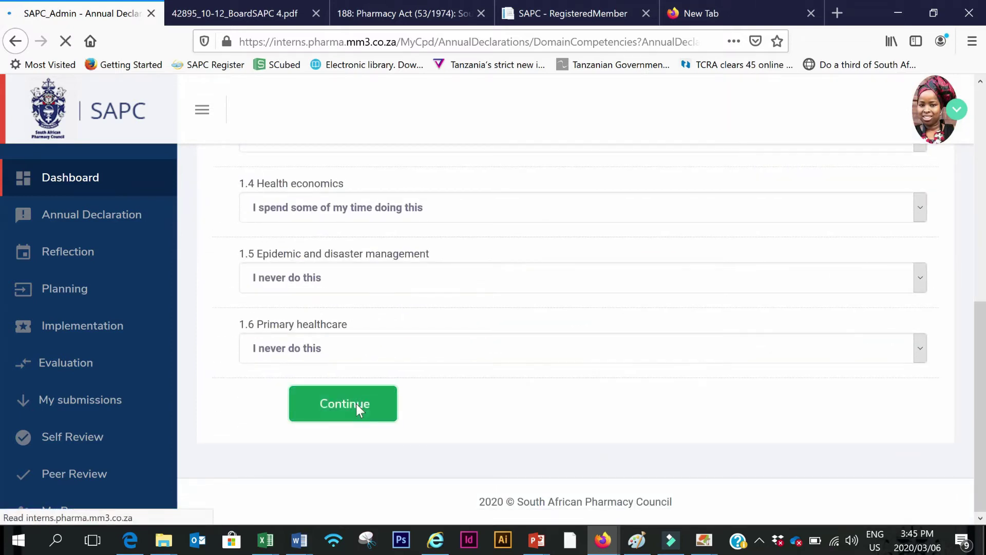
- Review the existing answers for competencies 2.1 to 2.8 and continue to domain 3, Supply of medicines and medical devices
{"action": "scroll", "coordinate": [339, 370], "scroll_direction": "down", "scroll_amount": 1}
{"action": "scroll", "coordinate": [339, 370], "scroll_direction": "down", "scroll_amount": 1}
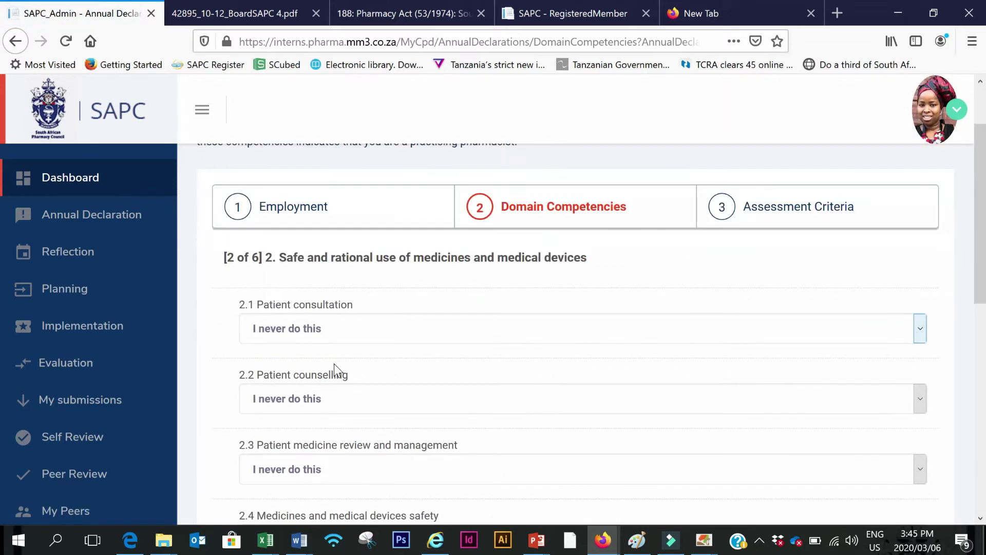
{"action": "scroll", "coordinate": [337, 369], "scroll_direction": "down", "scroll_amount": 5}
{"action": "scroll", "coordinate": [334, 363], "scroll_direction": "down", "scroll_amount": 3}
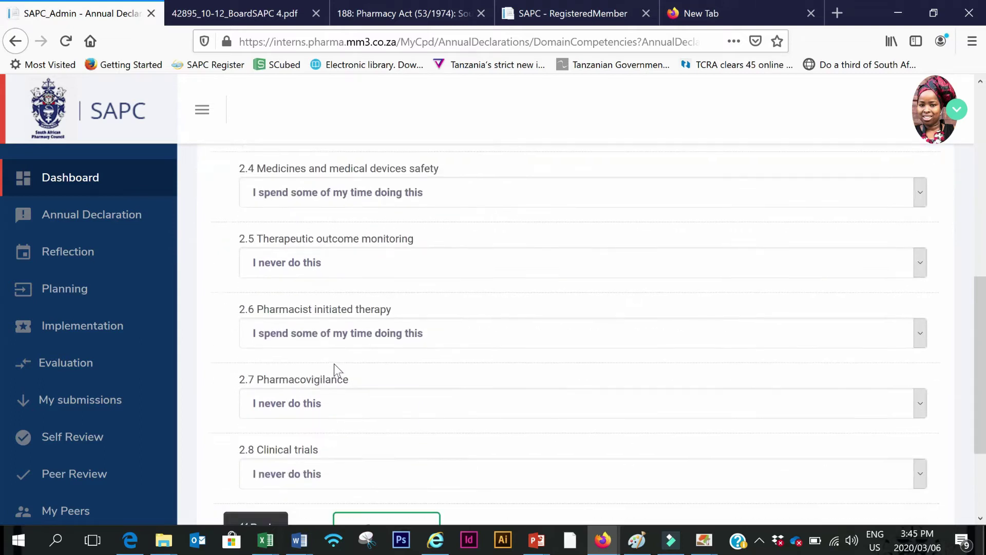
{"action": "left_click", "coordinate": [386, 403]}
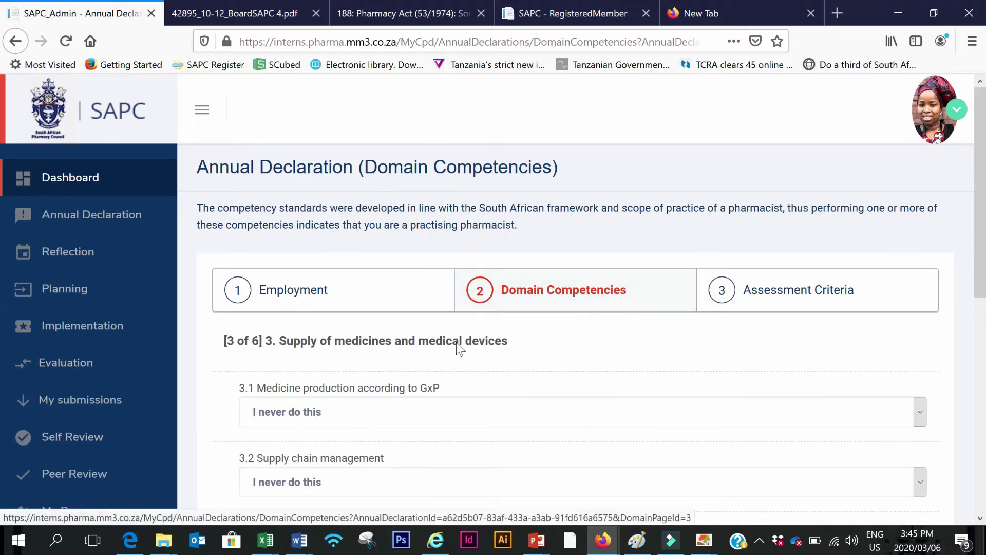
- Keep the existing answers in domains 3 to 6 and continue through each page to the declaration's designation prompt
{"action": "scroll", "coordinate": [455, 344], "scroll_direction": "down", "scroll_amount": 6}
{"action": "left_click", "coordinate": [415, 492]}
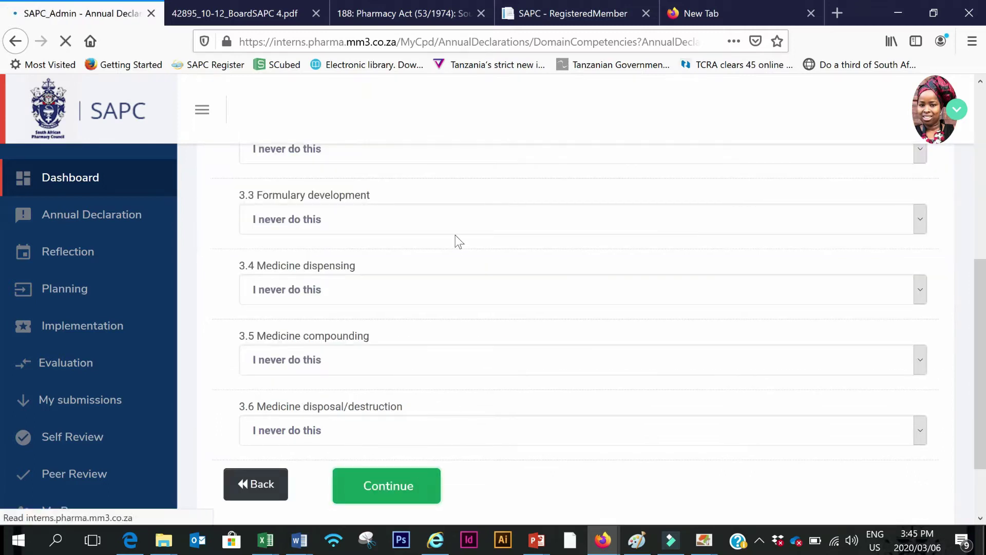
{"action": "scroll", "coordinate": [458, 238], "scroll_direction": "down", "scroll_amount": 6}
{"action": "left_click", "coordinate": [385, 493]}
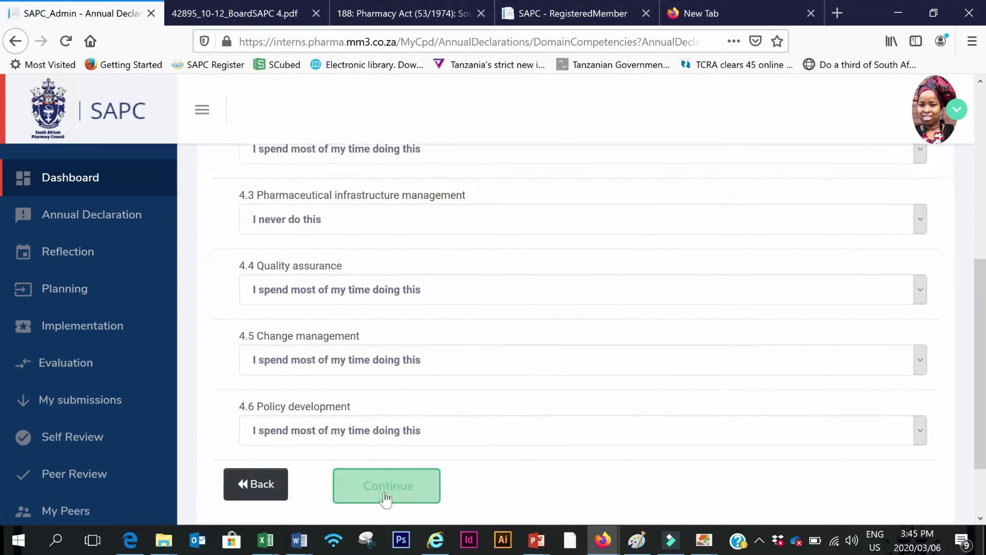
{"action": "scroll", "coordinate": [462, 434], "scroll_direction": "down", "scroll_amount": 8}
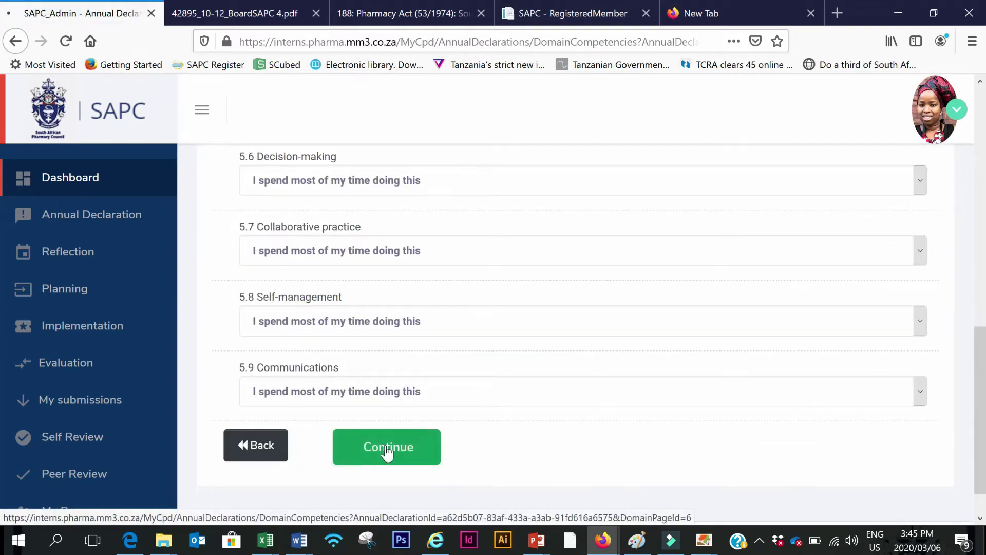
{"action": "left_click", "coordinate": [387, 451]}
{"action": "scroll", "coordinate": [467, 409], "scroll_direction": "down", "scroll_amount": 10}
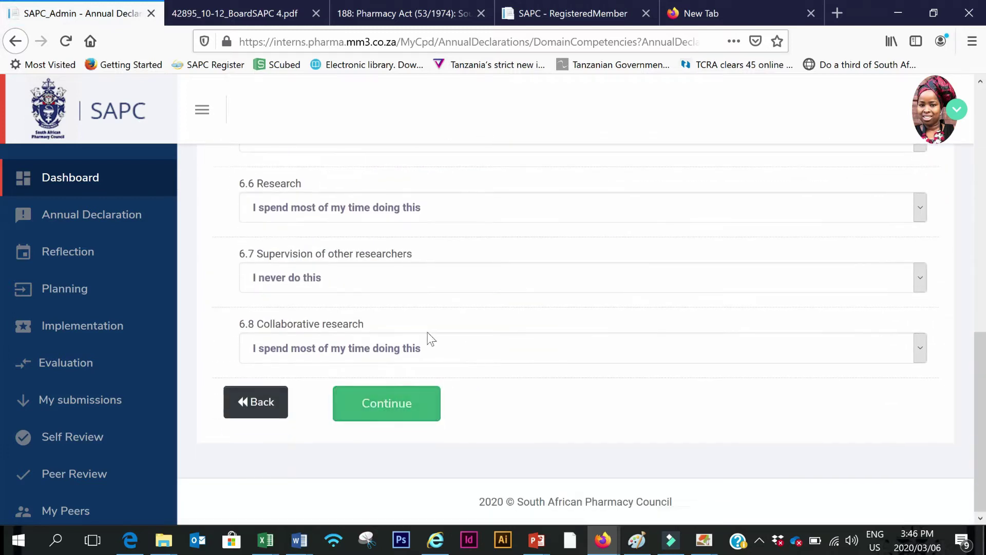
{"action": "left_click", "coordinate": [391, 415]}
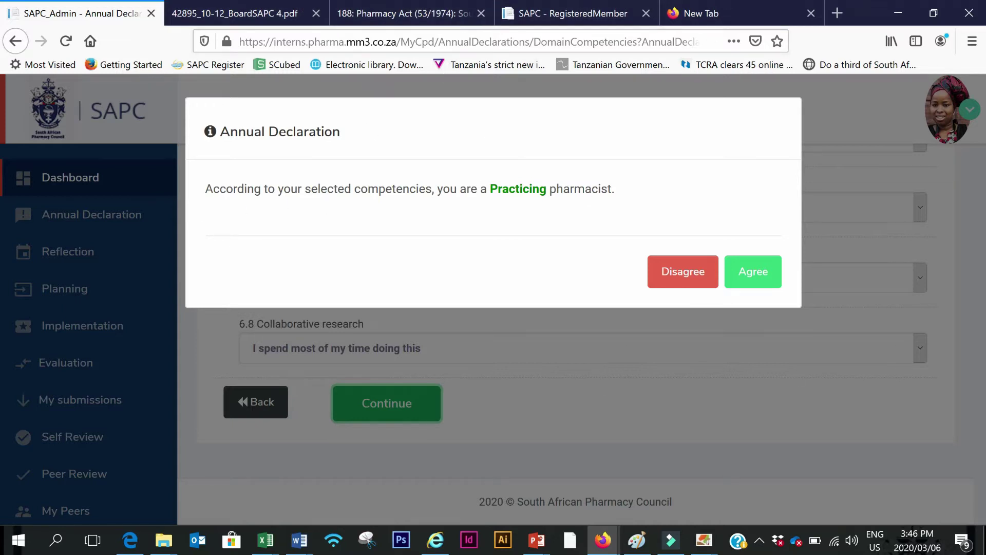
- Disagree with the Practicing pharmacist designation and look back over the domain 6 competency answers
{"action": "left_click_drag", "start_coordinate": [204, 188], "coordinate": [628, 200]}
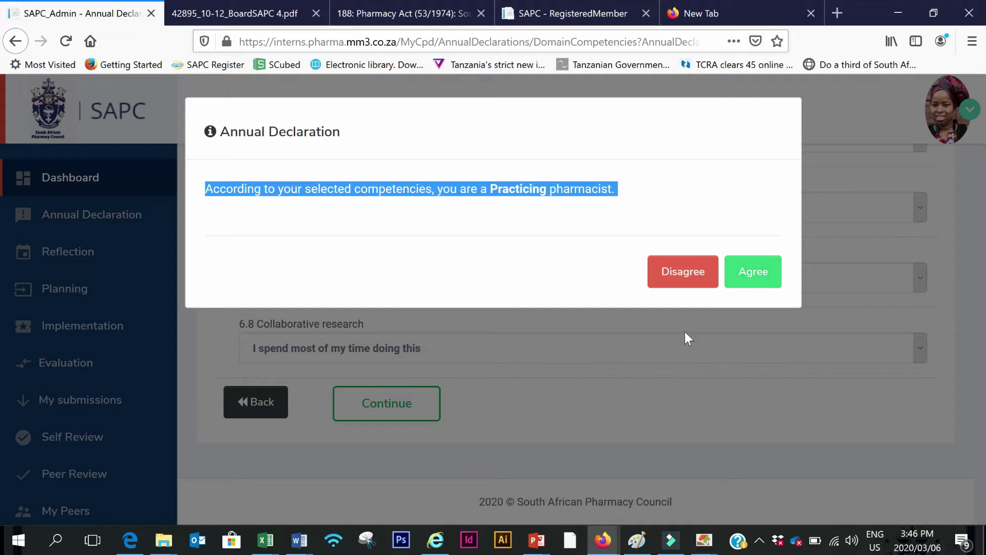
{"action": "left_click", "coordinate": [690, 270]}
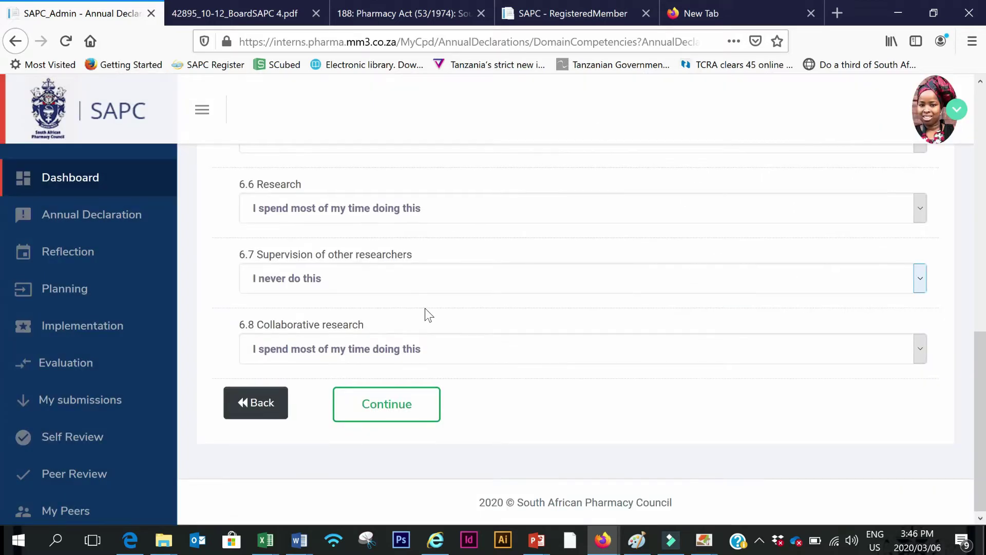
{"action": "scroll", "coordinate": [424, 310], "scroll_direction": "up", "scroll_amount": 10}
{"action": "scroll", "coordinate": [425, 311], "scroll_direction": "down", "scroll_amount": 10}
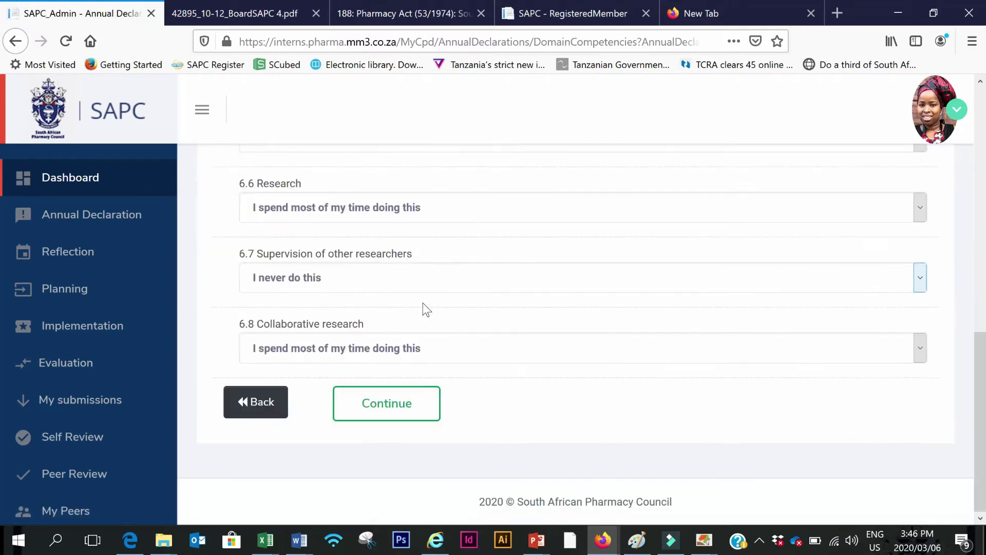
- Continue from the domain 6 competencies again and agree with the Practicing pharmacist designation
{"action": "left_click", "coordinate": [387, 409]}
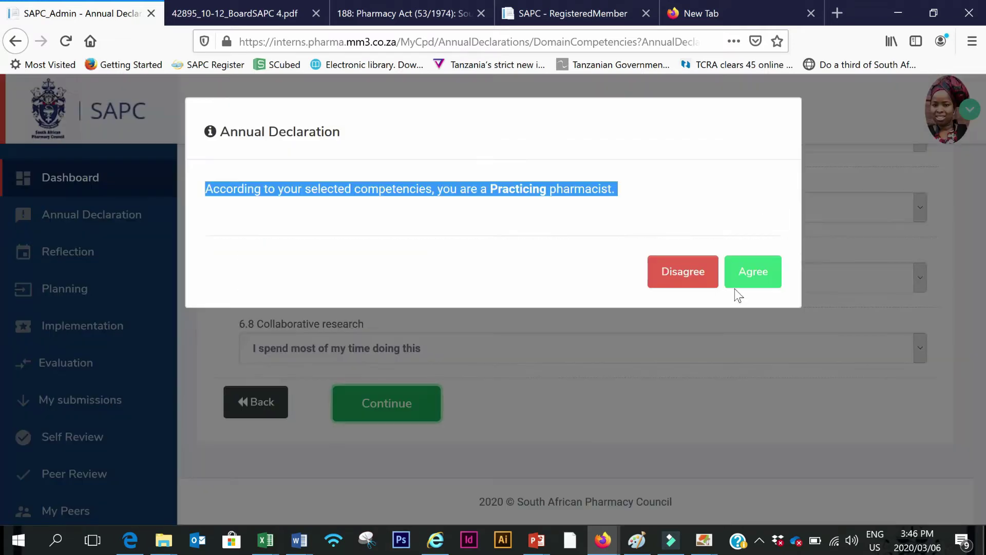
{"action": "left_click", "coordinate": [749, 280]}
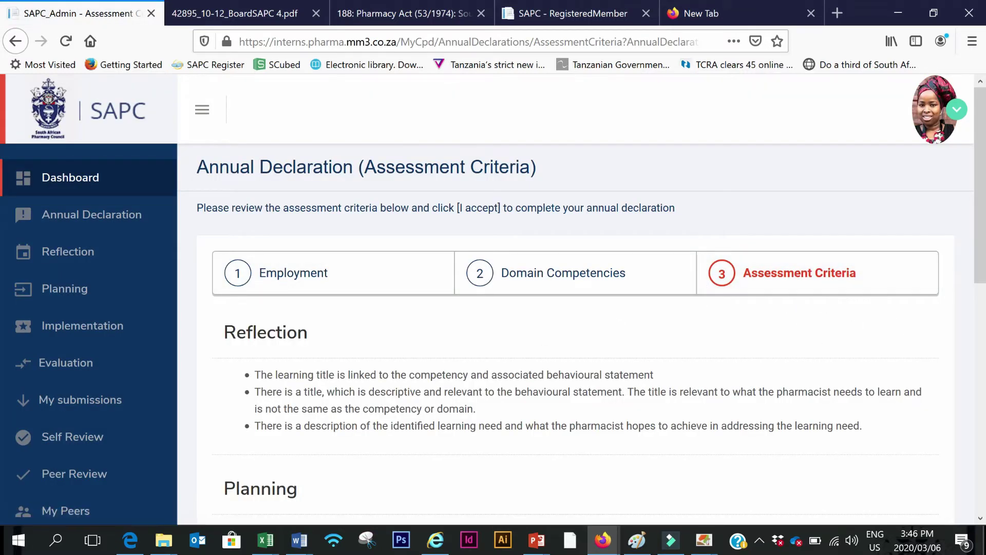
- Read and accept the assessment criteria to complete the annual declaration, and check the 2020 declaration's status
{"action": "scroll", "coordinate": [308, 255], "scroll_direction": "down", "scroll_amount": 3}
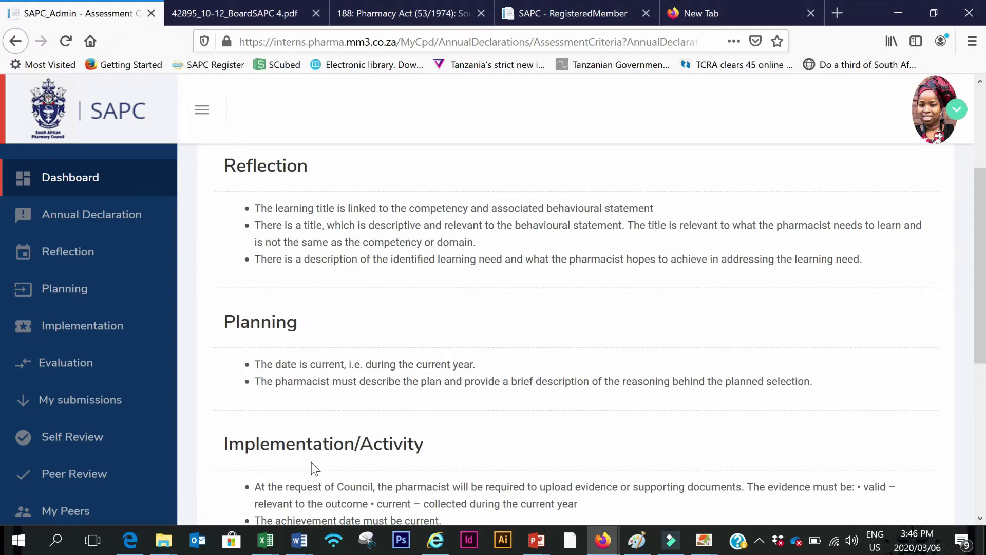
{"action": "scroll", "coordinate": [315, 403], "scroll_direction": "down", "scroll_amount": 2}
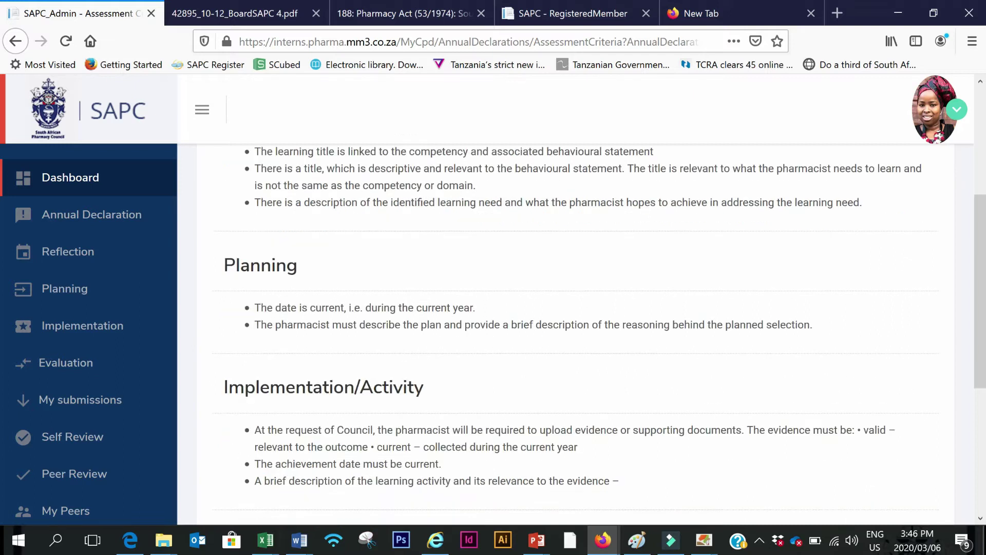
{"action": "scroll", "coordinate": [285, 240], "scroll_direction": "down", "scroll_amount": 3}
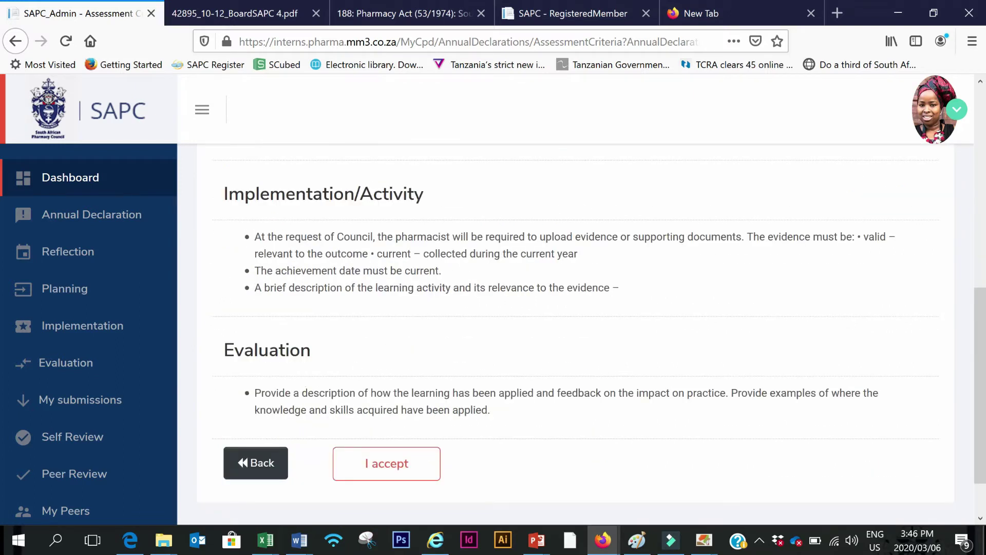
{"action": "scroll", "coordinate": [460, 457], "scroll_direction": "down", "scroll_amount": 1}
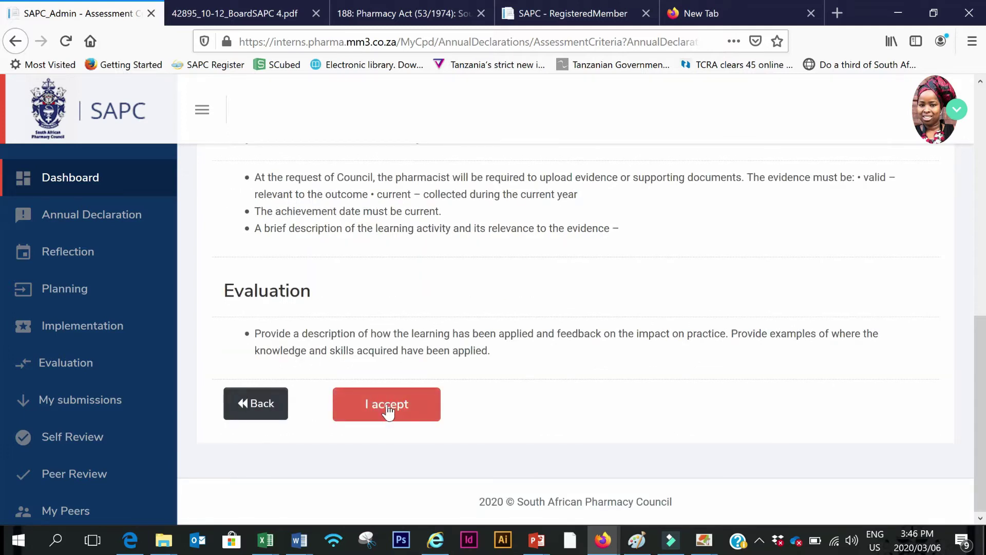
{"action": "left_click", "coordinate": [387, 406]}
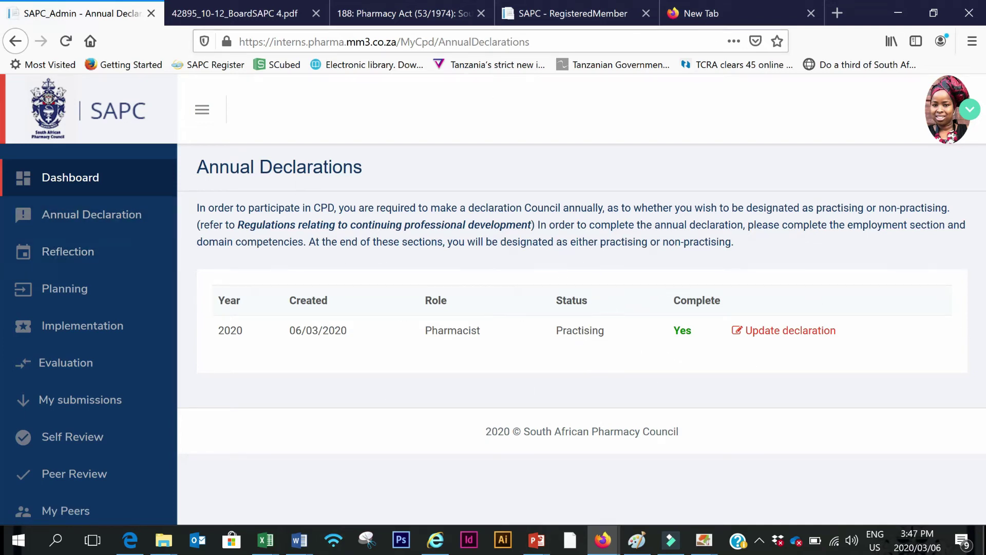
{"action": "left_click_drag", "start_coordinate": [609, 333], "coordinate": [555, 333]}
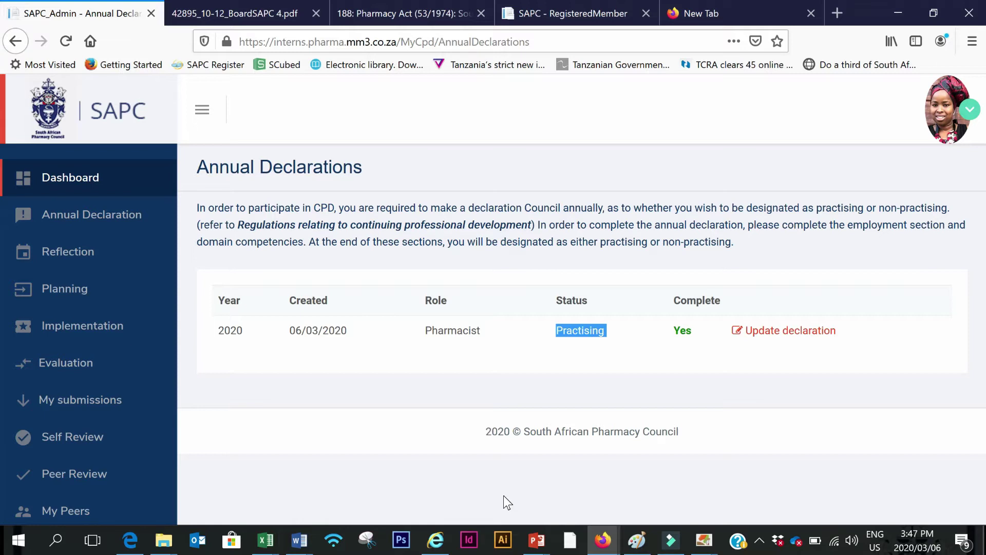
- Look over the existing entries on the Reflection page and start identifying a new learning need
{"action": "left_click", "coordinate": [58, 259]}
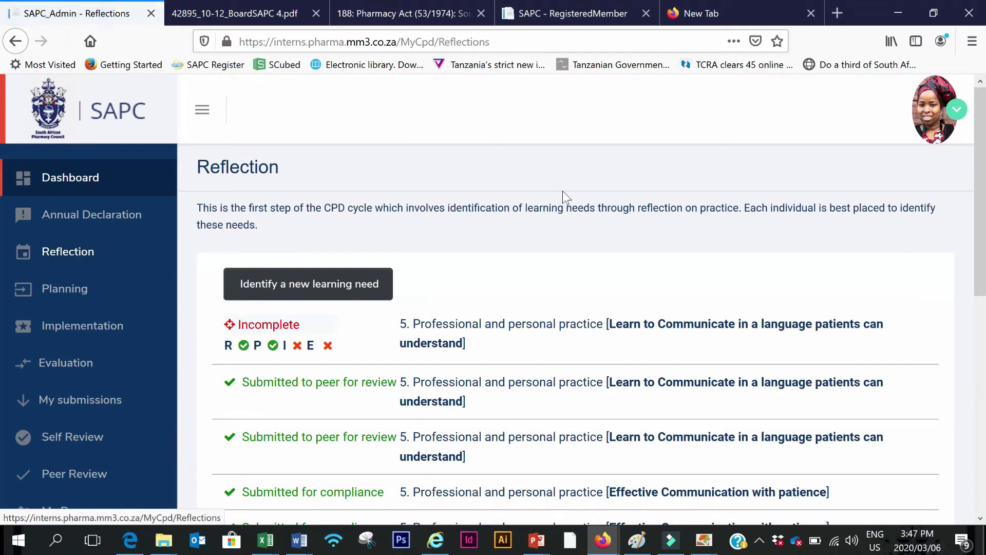
{"action": "scroll", "coordinate": [555, 247], "scroll_direction": "down", "scroll_amount": 2}
{"action": "scroll", "coordinate": [555, 248], "scroll_direction": "up", "scroll_amount": 2}
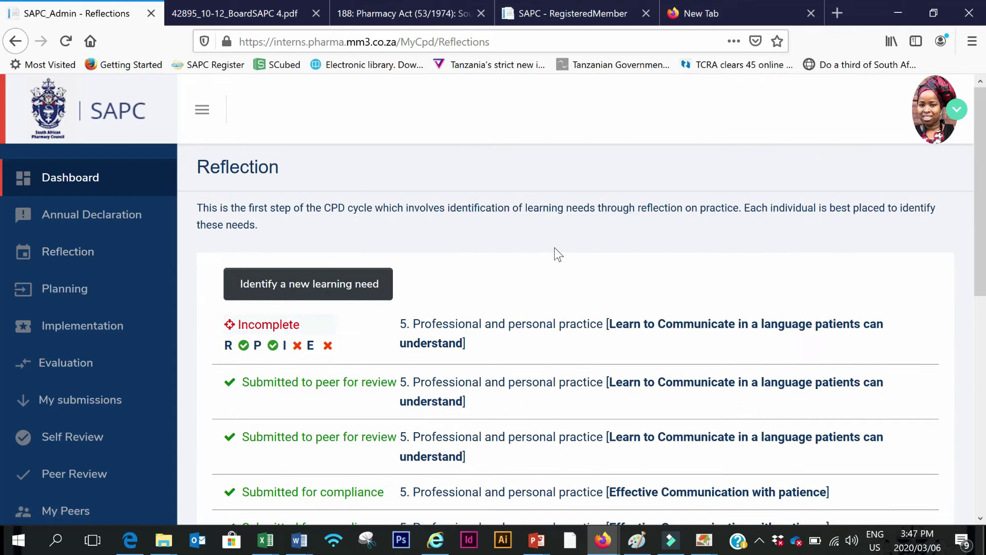
{"action": "left_click", "coordinate": [261, 298]}
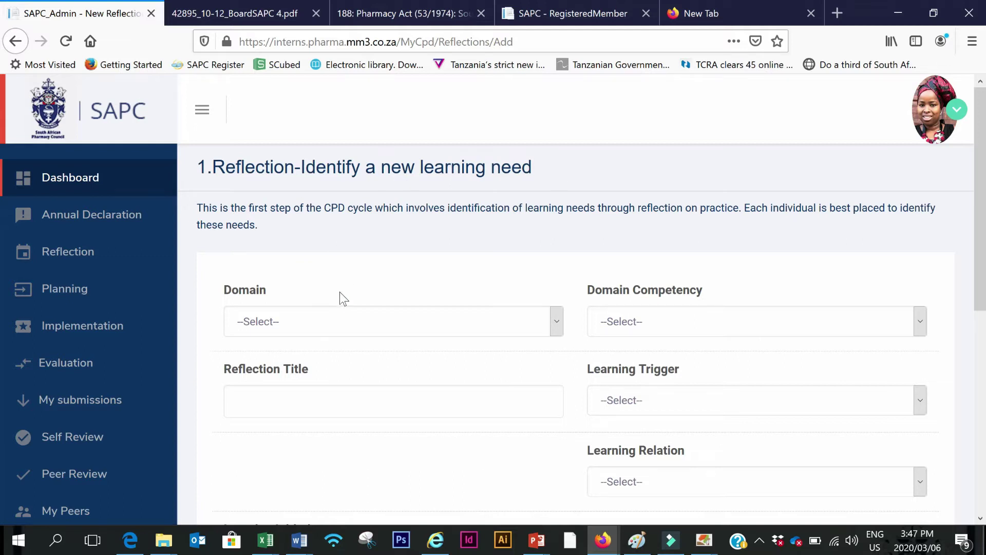
- Set the new learning need's domain to "5. Professional and personal practice" and its domain competency to "5.9 Communications"
{"action": "scroll", "coordinate": [341, 296], "scroll_direction": "down", "scroll_amount": 3}
{"action": "scroll", "coordinate": [340, 295], "scroll_direction": "up", "scroll_amount": 3}
{"action": "left_click", "coordinate": [308, 327]}
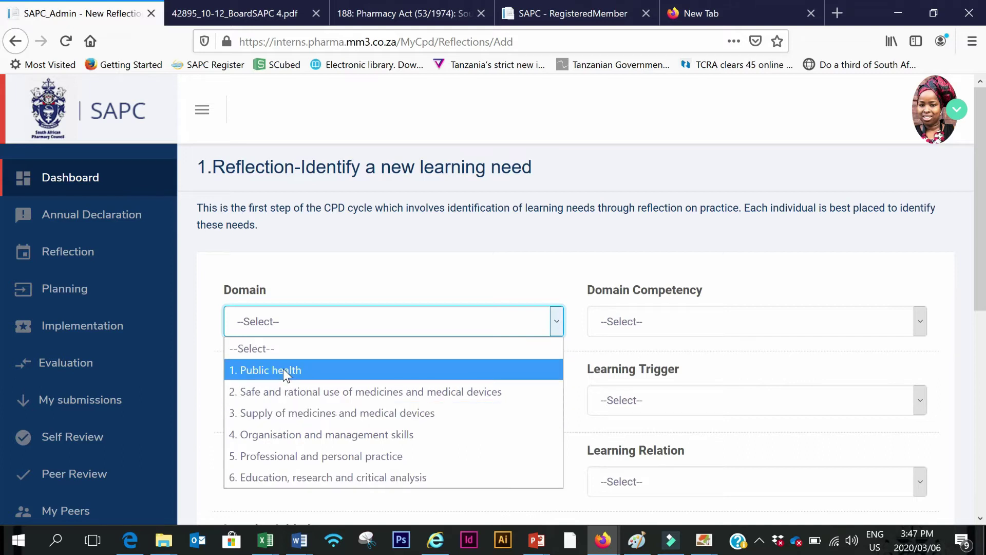
{"action": "left_click", "coordinate": [299, 456]}
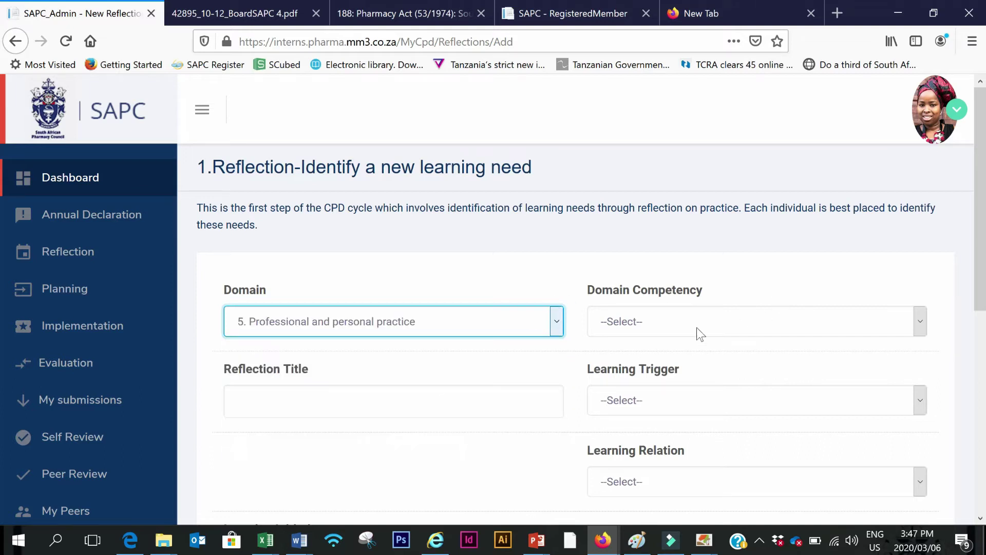
{"action": "left_click", "coordinate": [738, 322]}
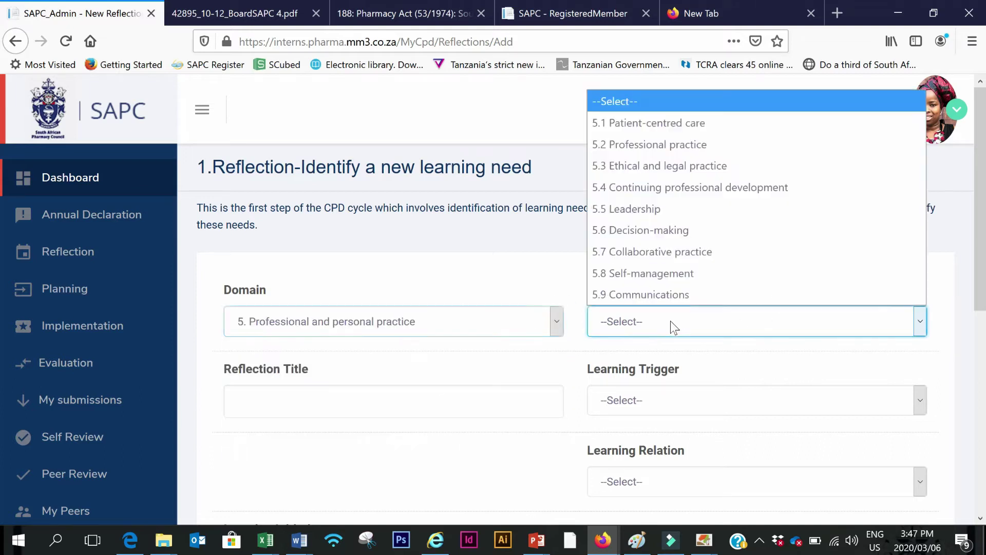
{"action": "left_click", "coordinate": [658, 295]}
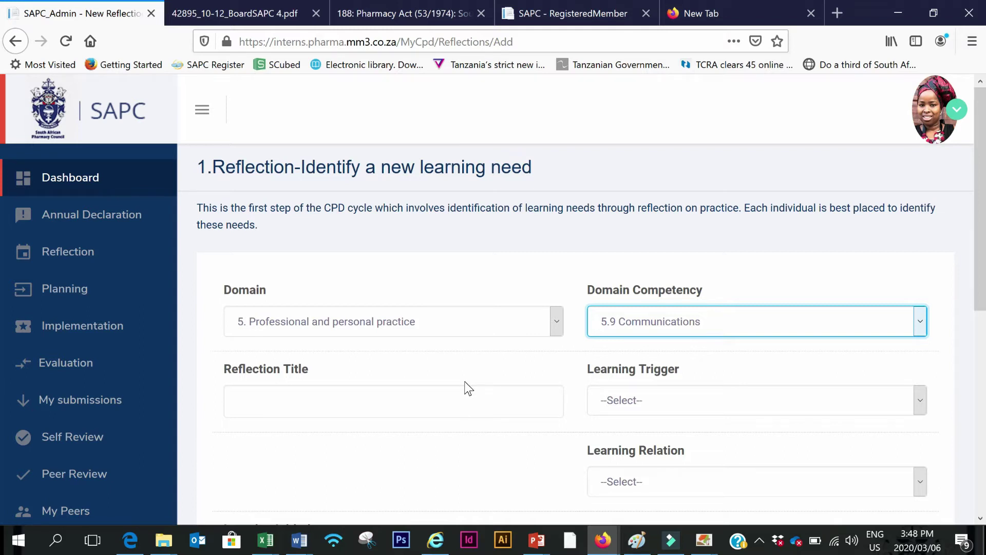
- Enter "Learn to communicate in Sepedi" as the reflection title
{"action": "scroll", "coordinate": [550, 389], "scroll_direction": "down", "scroll_amount": 3}
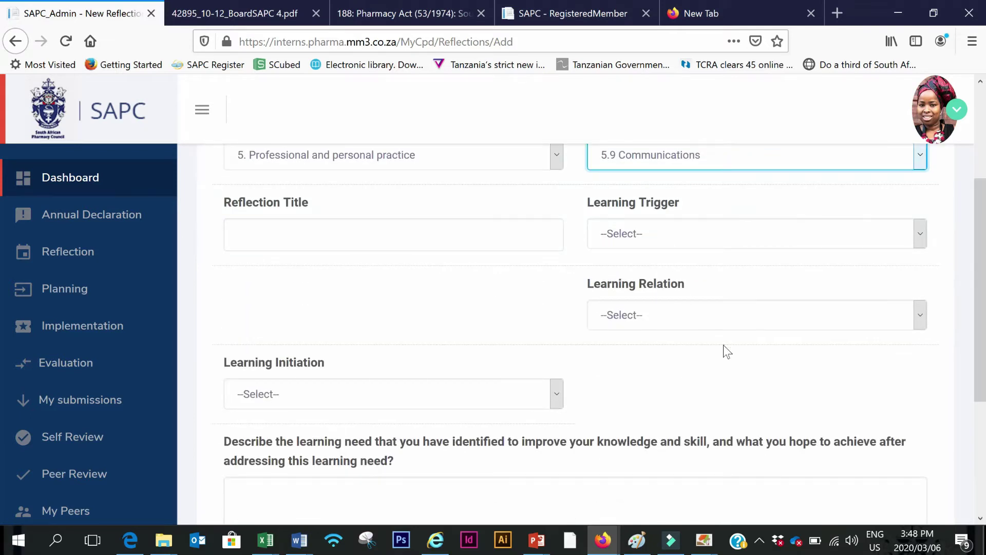
{"action": "left_click", "coordinate": [285, 241]}
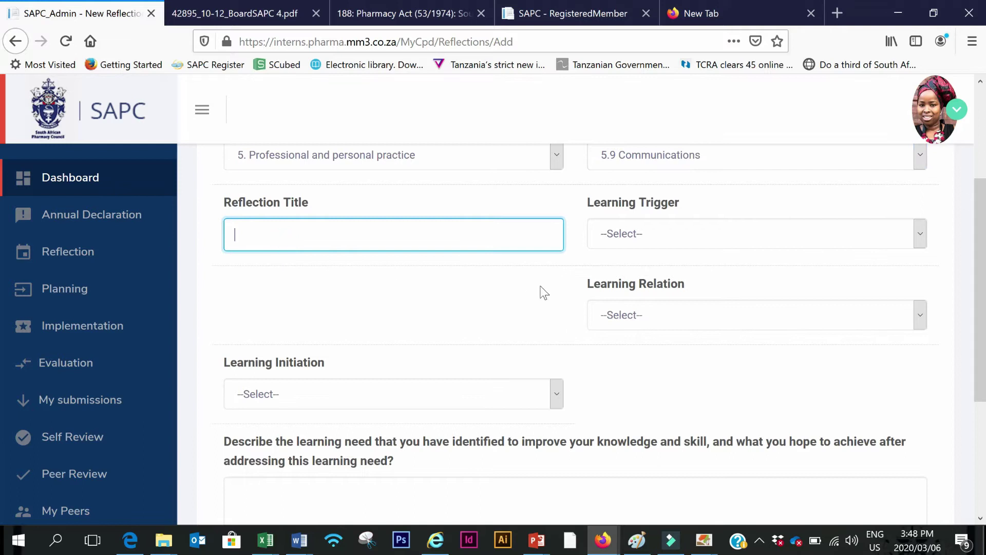
{"action": "type", "text": "Learn t"}
{"action": "type", "text": "o ci"}
{"action": "type", "text": "oum"}
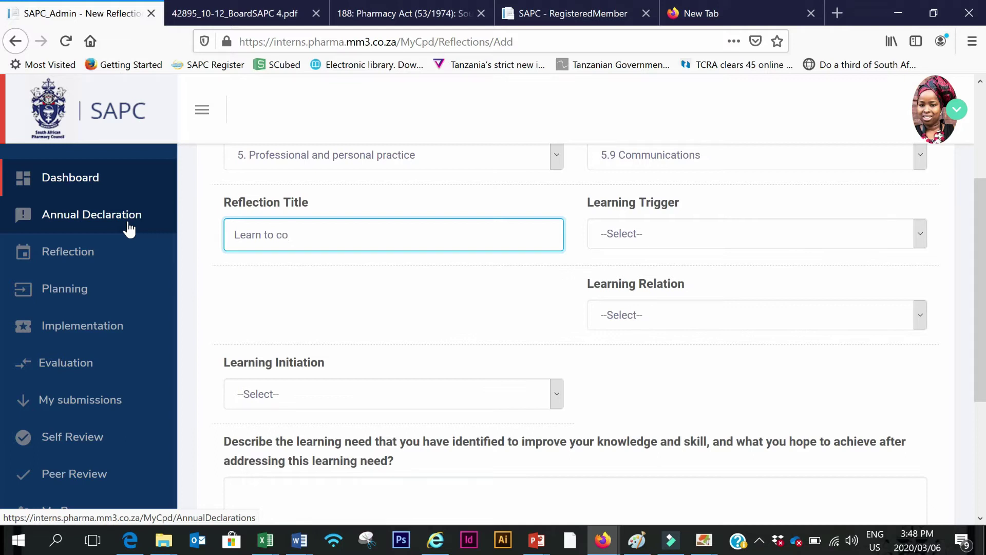
{"action": "key", "text": "BackSpace"}
{"action": "key", "text": "BackSpace"}
{"action": "type", "text": "mmunicate in Sepedi"}
- Set the learning trigger to "Other - Please specify"
{"action": "left_click", "coordinate": [644, 231]}
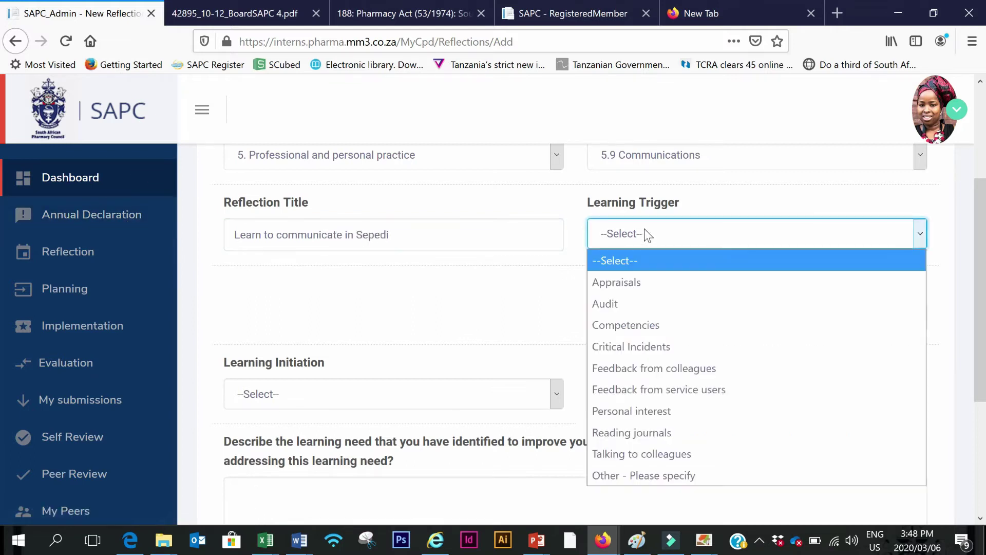
{"action": "left_click", "coordinate": [654, 419]}
{"action": "left_click", "coordinate": [637, 316]}
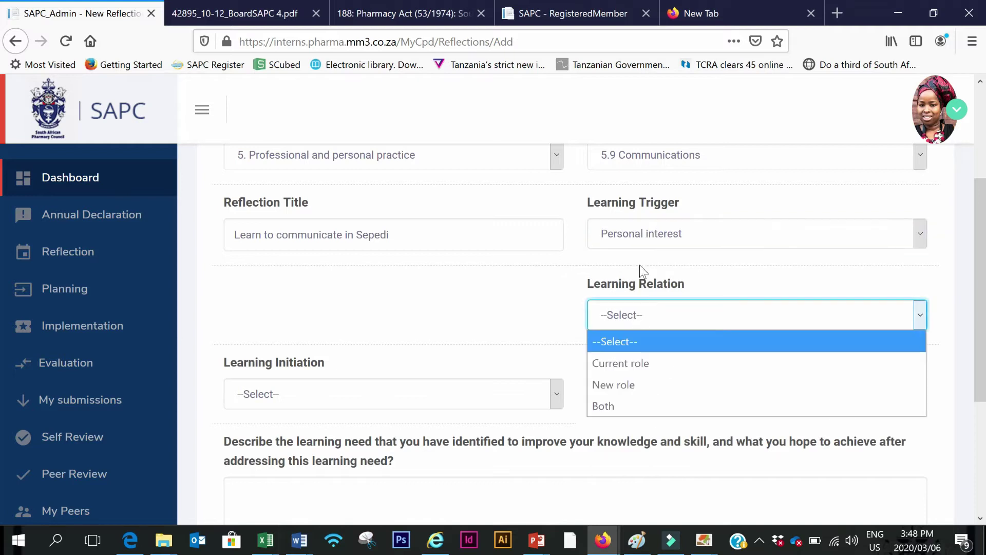
{"action": "left_click", "coordinate": [647, 240]}
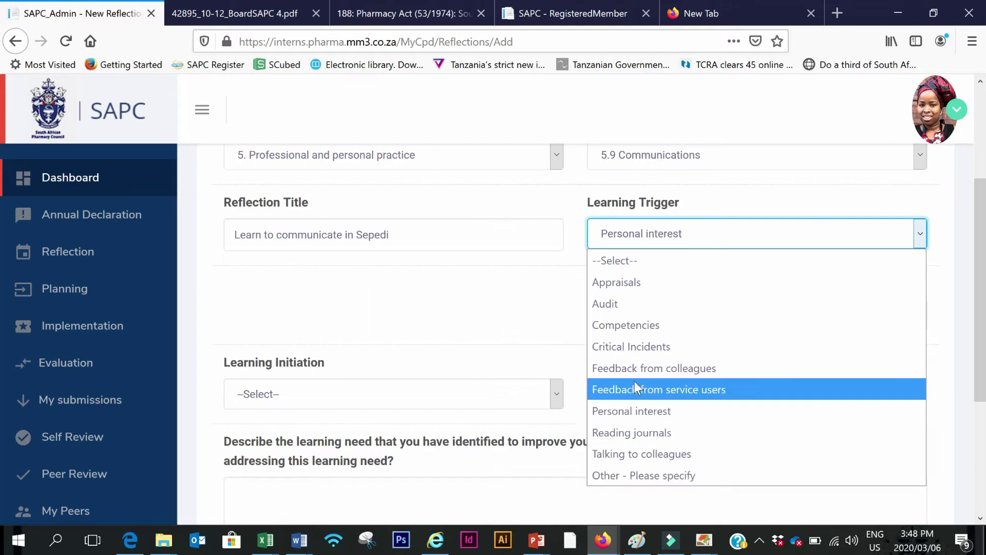
{"action": "left_click", "coordinate": [660, 473]}
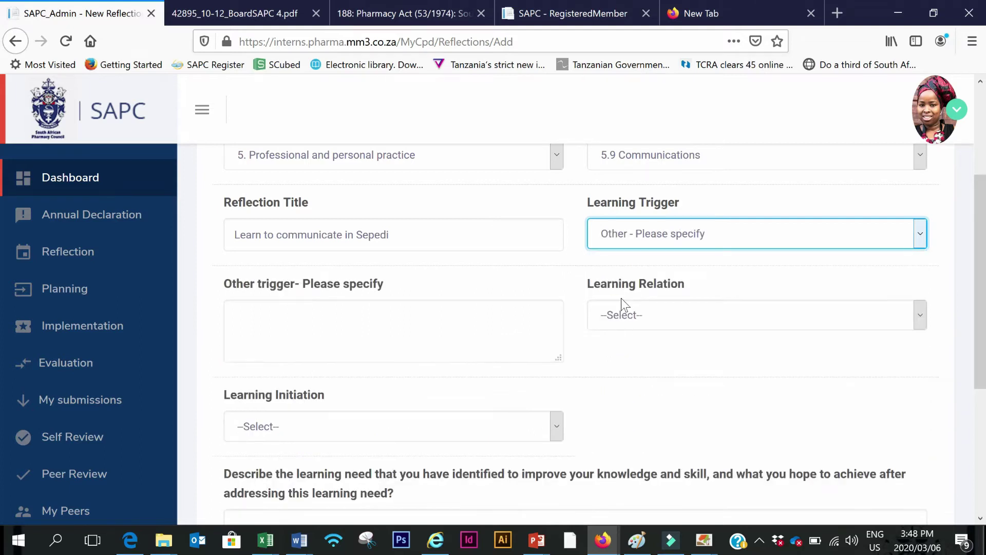
- Specify the other trigger: the community mostly speaks Sepedi and does not understand English, so learning their language is needed to make communication easier
{"action": "left_click", "coordinate": [235, 316]}
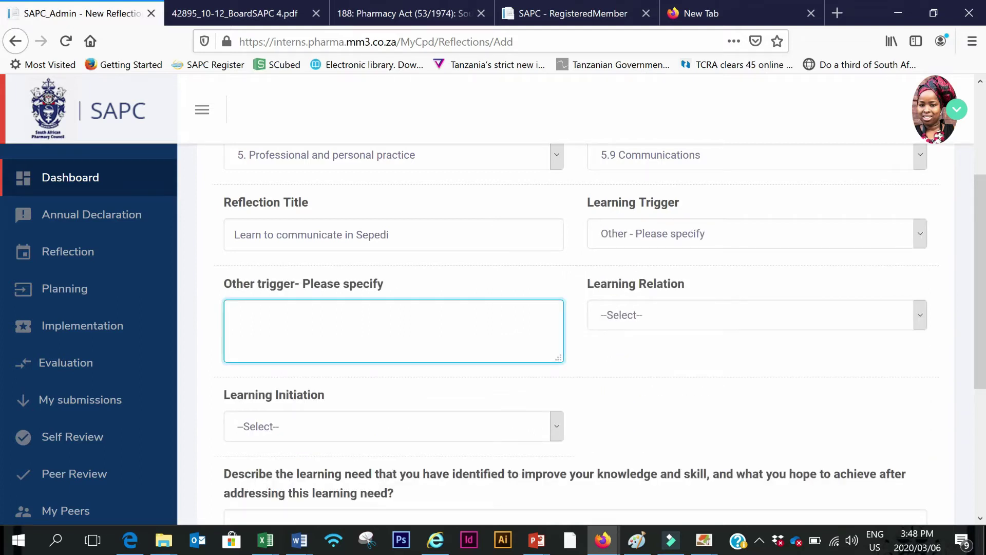
{"action": "type", "text": "The Comm"}
{"action": "type", "text": "unic"}
{"action": "type", "text": "ity i work in consist of individuals "}
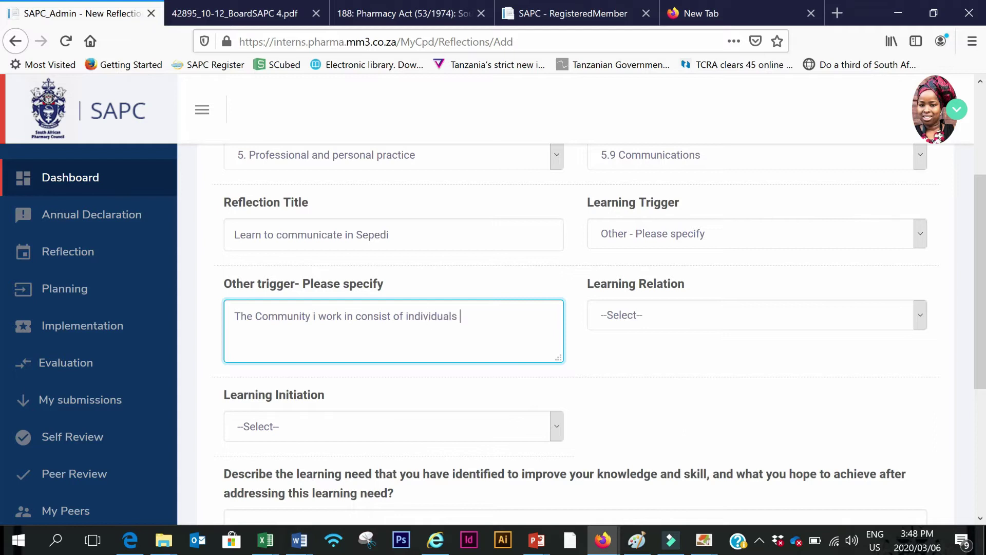
{"action": "type", "text": "who mostly speaks Sepedi and do not understand en"}
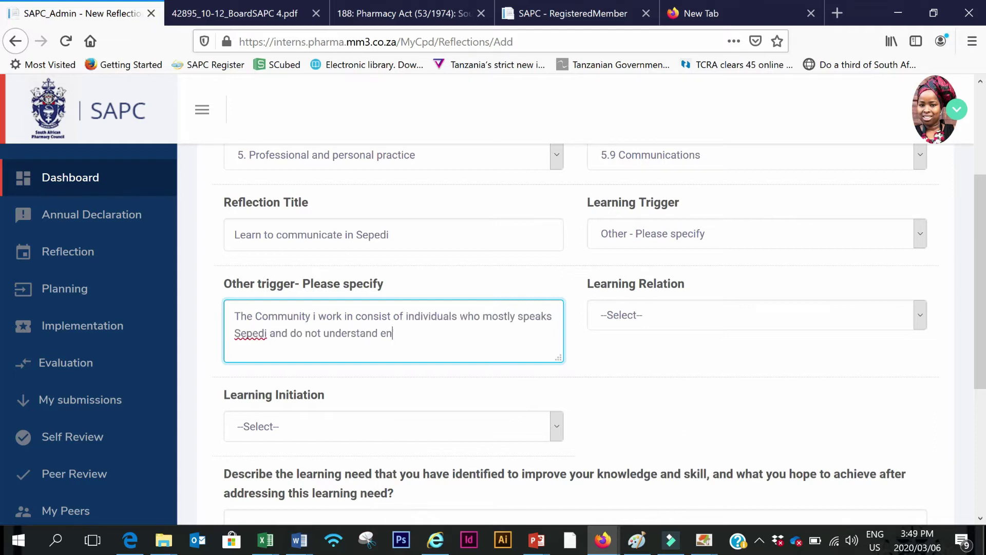
{"action": "type", "text": "glish. As a result i need to learn their language to"}
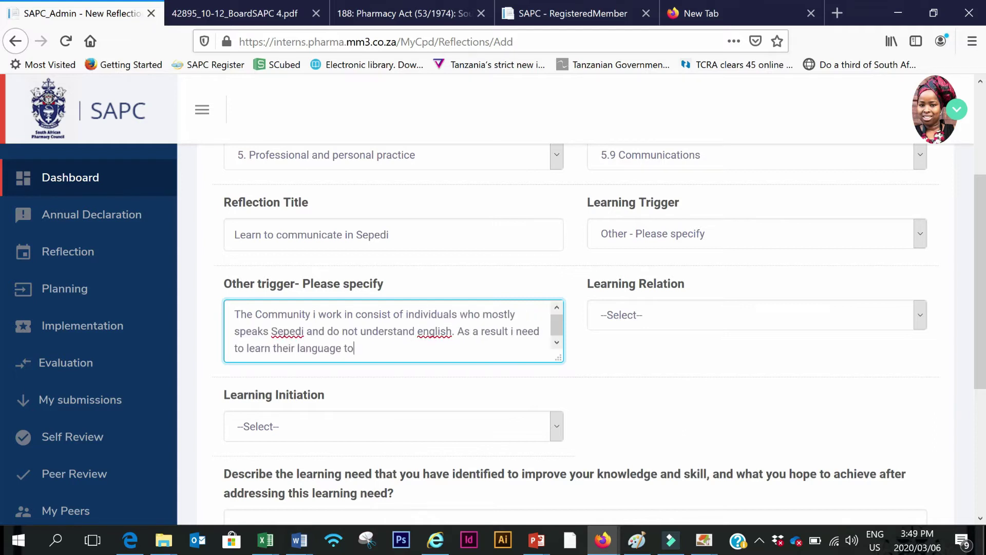
{"action": "type", "text": " make communication easier."}
- Set the learning relation to "Current role" and the learning initiation to "Bottom down (users of my products and services)"
{"action": "left_click", "coordinate": [655, 308]}
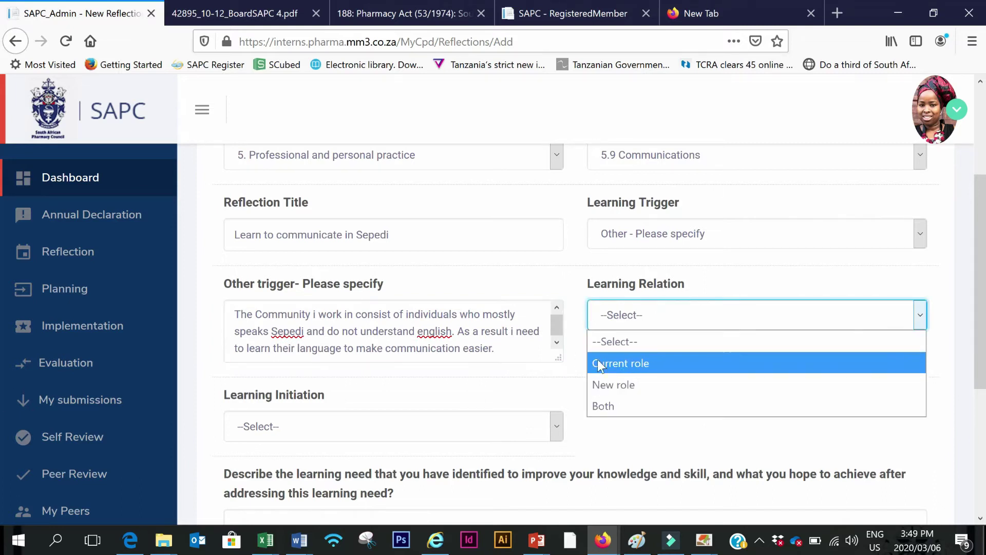
{"action": "left_click", "coordinate": [654, 364]}
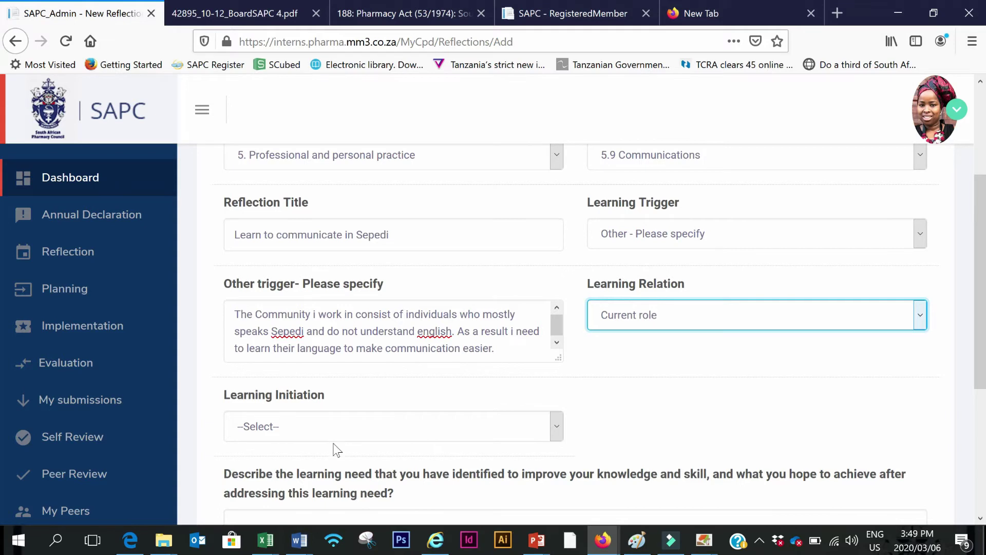
{"action": "scroll", "coordinate": [353, 389], "scroll_direction": "down", "scroll_amount": 3}
{"action": "left_click", "coordinate": [318, 262]}
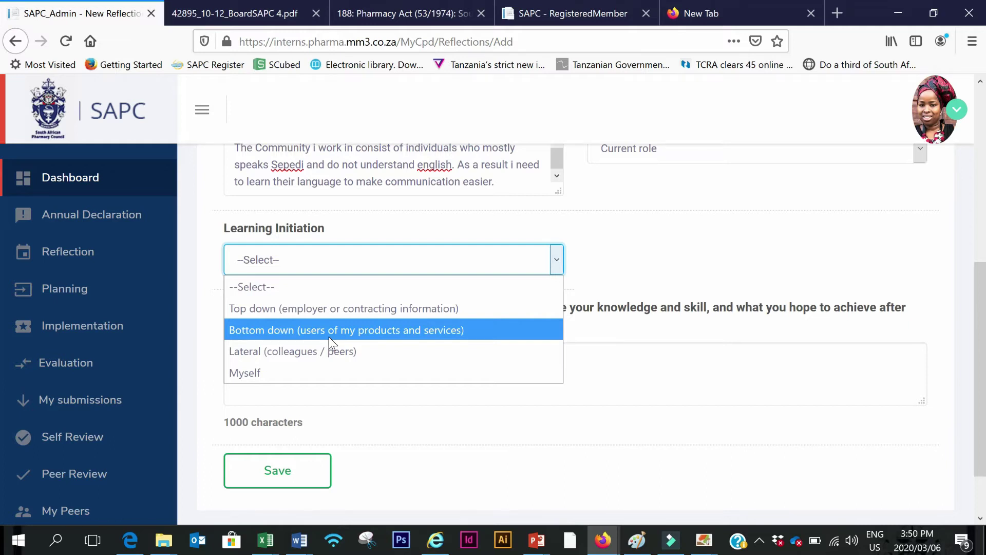
{"action": "left_click", "coordinate": [411, 329]}
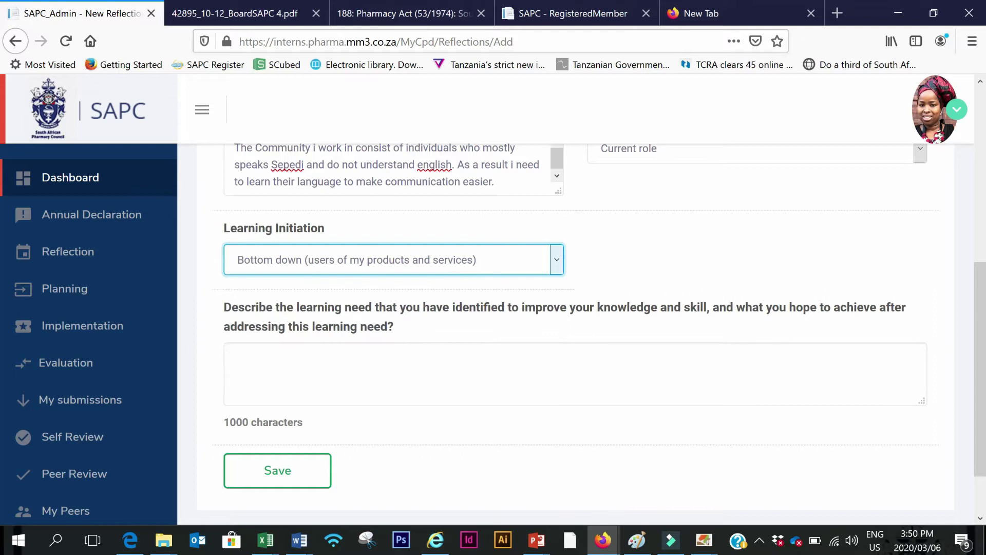
- Describe the learning need: elderly community members understand only Sepedi and communicating in English confuses them, so time must be spent learning it
{"action": "left_click", "coordinate": [229, 359]}
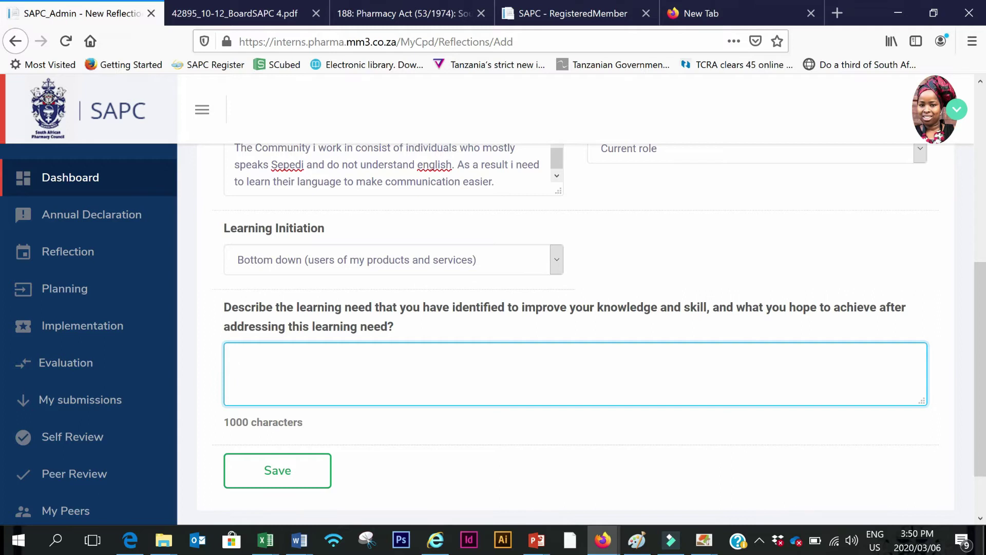
{"action": "type", "text": "I have noticed that the community i work in consist of the elderly who do it understand any other language than Sepedi,communicating with the"}
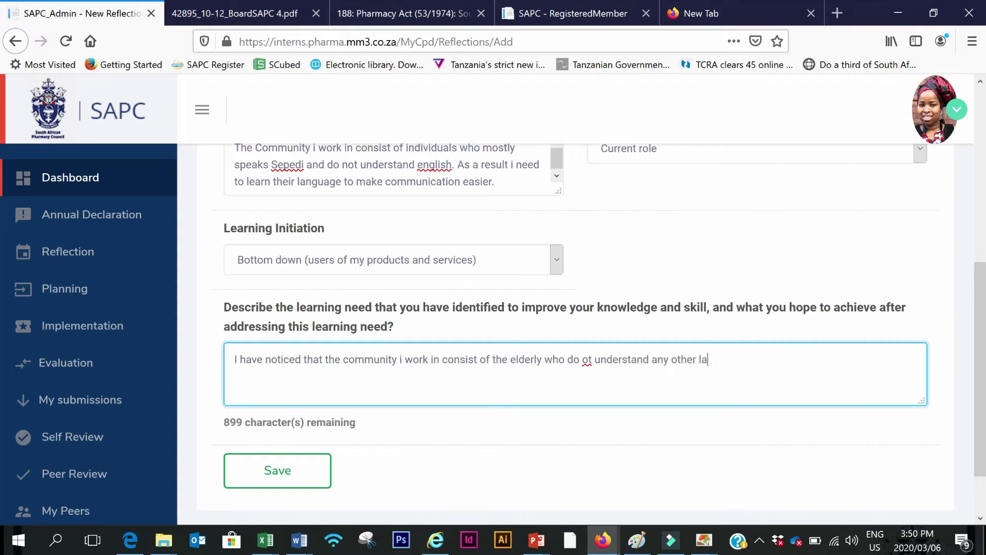
{"action": "type", "text": " in the languages i know does not resolve their proble"}
{"action": "key", "text": "BackSpace"}
{"action": "key", "text": "BackSpace"}
{"action": "key", "text": "BackSpace"}
{"action": "key", "text": "BackSpace"}
{"action": "key", "text": "BackSpace"}
{"action": "key", "text": "BackSpace"}
{"action": "key", "text": "BackSpace"}
{"action": "key", "text": "BackSpace"}
{"action": "key", "text": "BackSpace"}
{"action": "key", "text": "BackSpace"}
{"action": "key", "text": "BackSpace"}
{"action": "key", "text": "BackSpace"}
{"action": "key", "text": "BackSpace"}
{"action": "key", "text": "BackSpace"}
{"action": "key", "text": "BackSpace"}
{"action": "key", "text": "BackSpace"}
{"action": "key", "text": "BackSpace"}
{"action": "key", "text": "BackSpace"}
{"action": "key", "text": "BackSpace"}
{"action": "key", "text": "BackSpace"}
{"action": "type", "text": "English confuses them. As a result i am going to spend time l"}
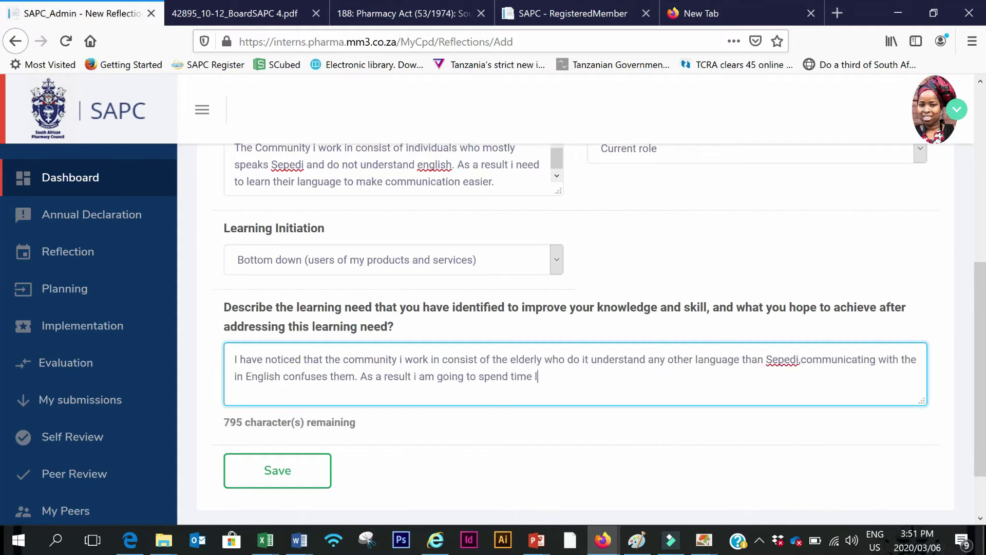
- Complete the learning need description with the aims: freely shared health concerns, counseling in a language patients understand, and patient leaflets in Sepedi
{"action": "type", "text": "earning Sepedi so that our communication can flow,for them to be able to communicate their health concerns freely and also for me to be able to provide them with counseling in a language they understand."}
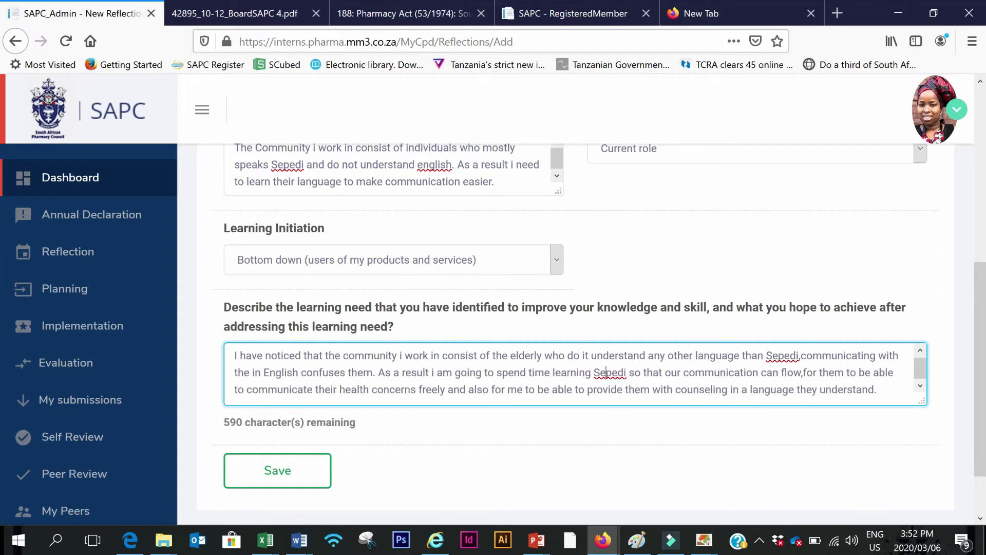
{"action": "type", "text": "I am hoping to create Patient leaflets in Sepedi and communicate with my patients."}
{"action": "left_click", "coordinate": [297, 473]}
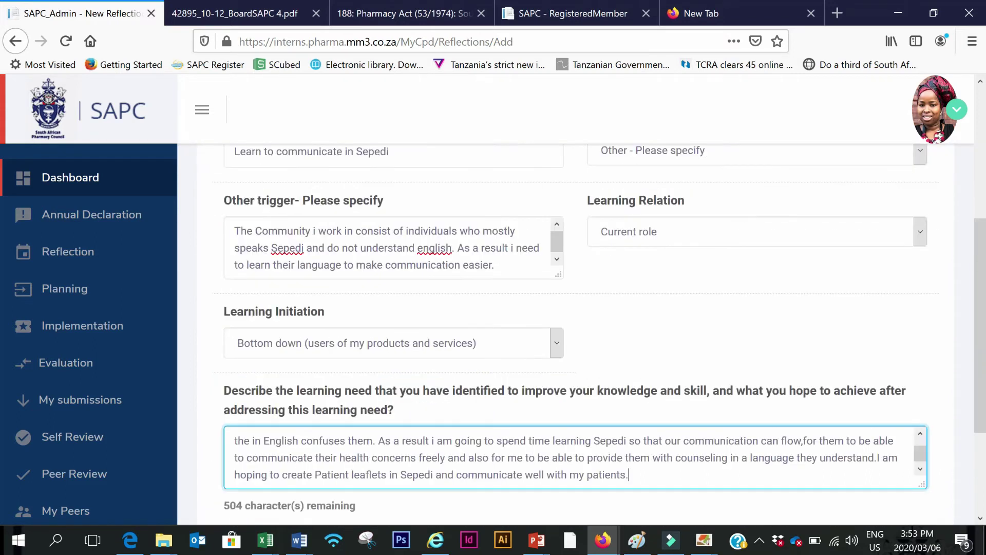
- Check the flagged words in the other trigger explanation and correct "english" to "English"
{"action": "left_click", "coordinate": [282, 241]}
{"action": "right_click", "coordinate": [293, 252]}
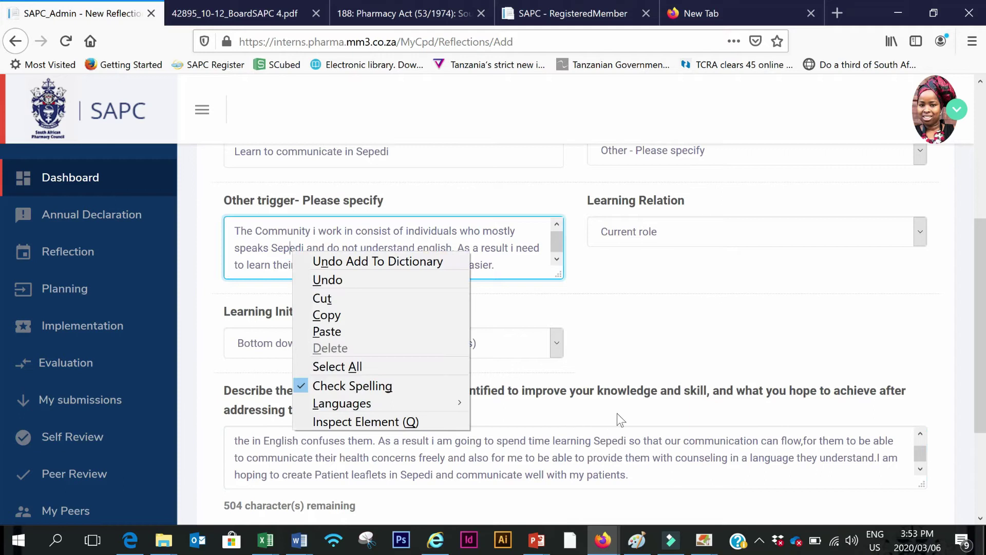
{"action": "left_click", "coordinate": [592, 418]}
{"action": "right_click", "coordinate": [436, 250]}
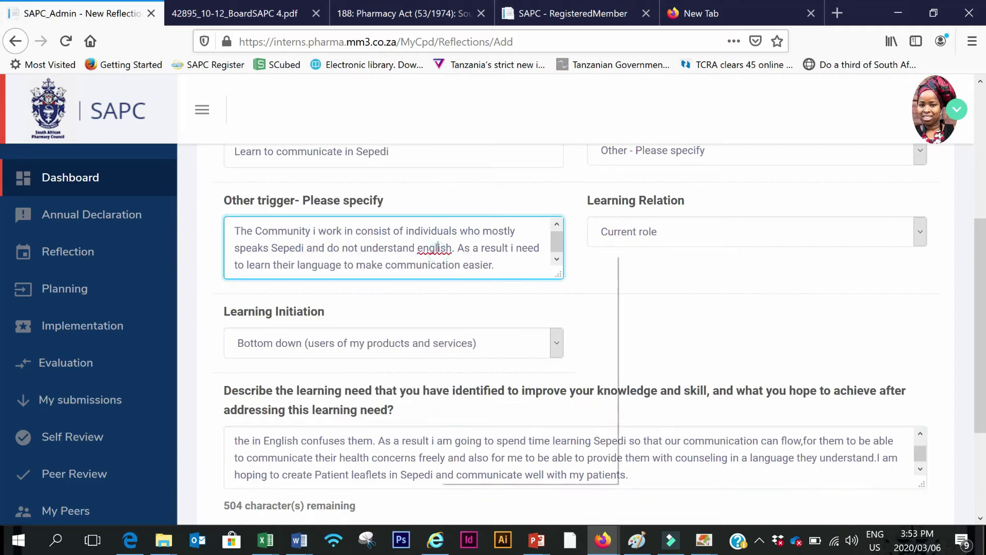
{"action": "left_click", "coordinate": [493, 267]}
- Save the reflection and continue to planning for the new learning need
{"action": "scroll", "coordinate": [456, 418], "scroll_direction": "down", "scroll_amount": 3}
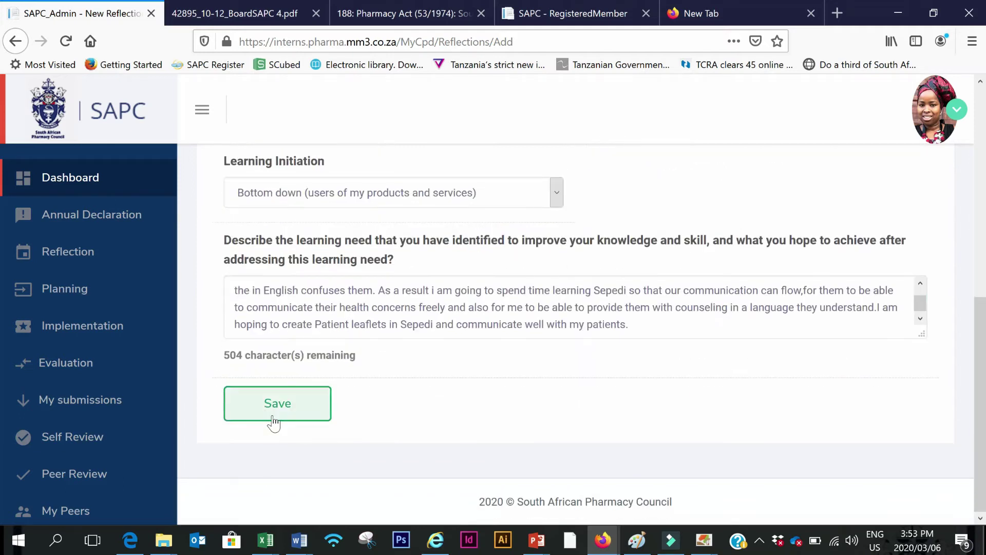
{"action": "left_click", "coordinate": [275, 419]}
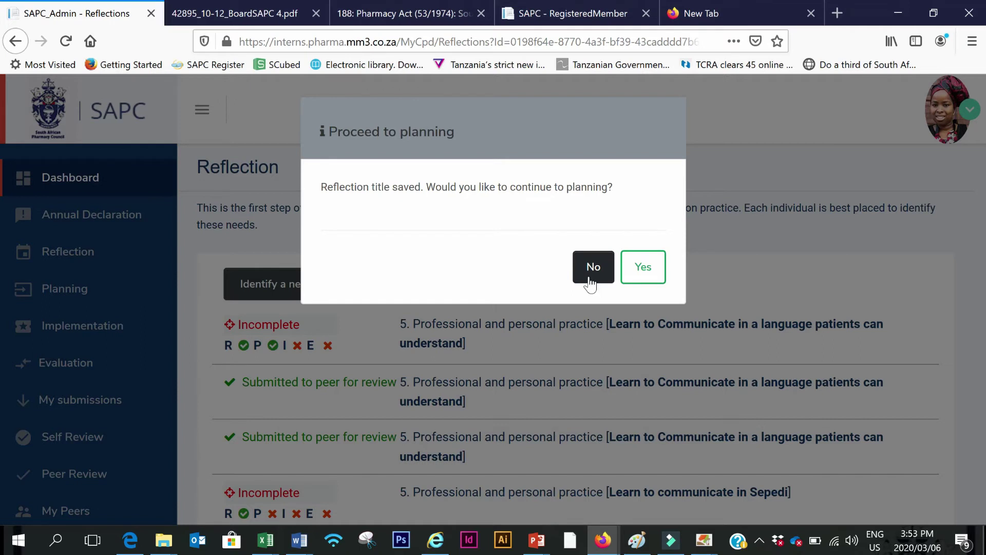
{"action": "left_click", "coordinate": [643, 277]}
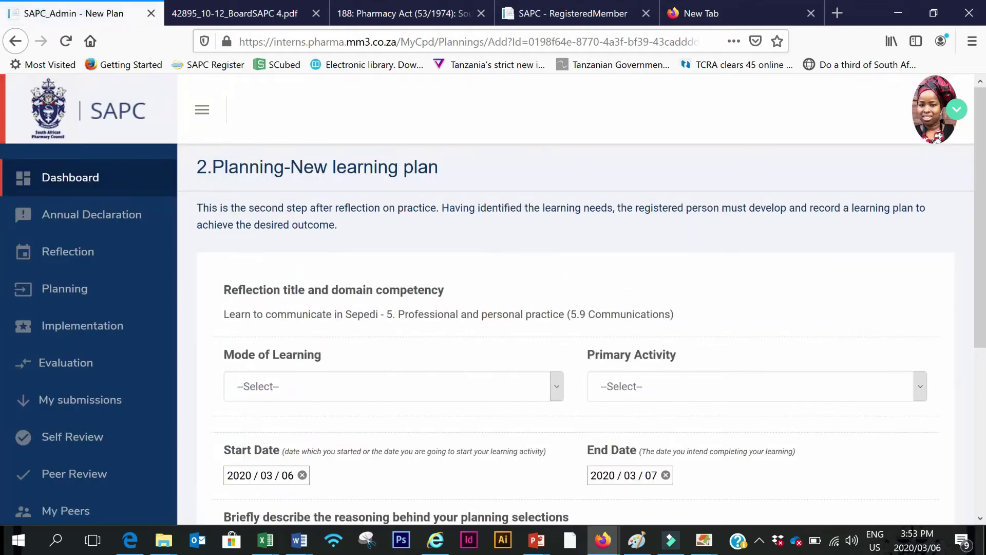
- Set the learning plan's mode of learning to "Non Measurable" and its primary activity to "Self study"
{"action": "scroll", "coordinate": [389, 289], "scroll_direction": "down", "scroll_amount": 3}
{"action": "scroll", "coordinate": [531, 275], "scroll_direction": "up", "scroll_amount": 3}
{"action": "scroll", "coordinate": [257, 191], "scroll_direction": "down", "scroll_amount": 3}
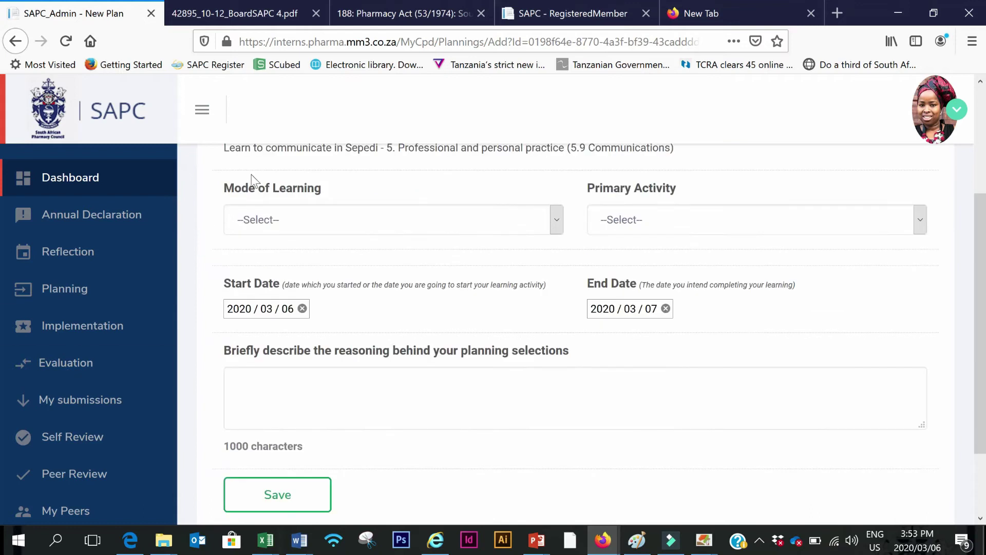
{"action": "left_click", "coordinate": [295, 222]}
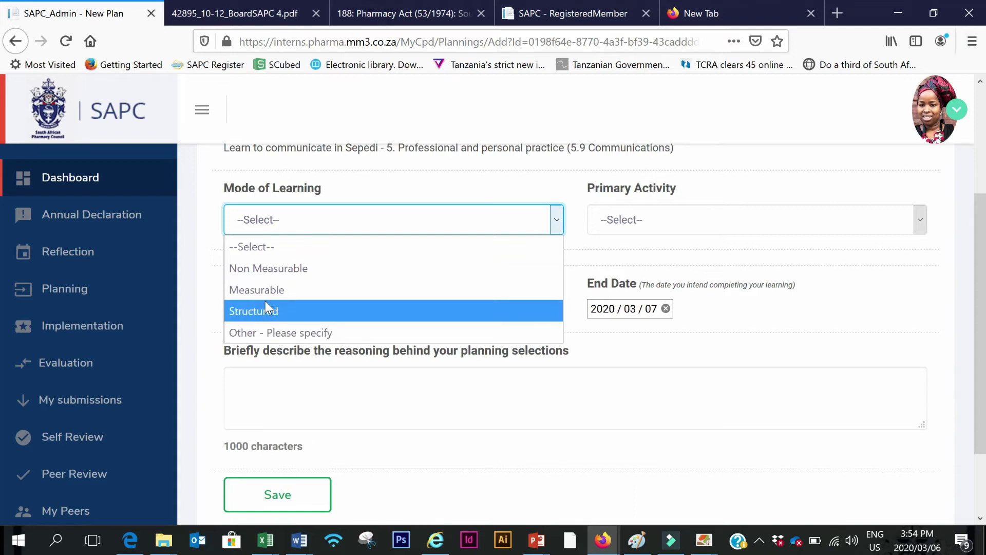
{"action": "left_click", "coordinate": [282, 271]}
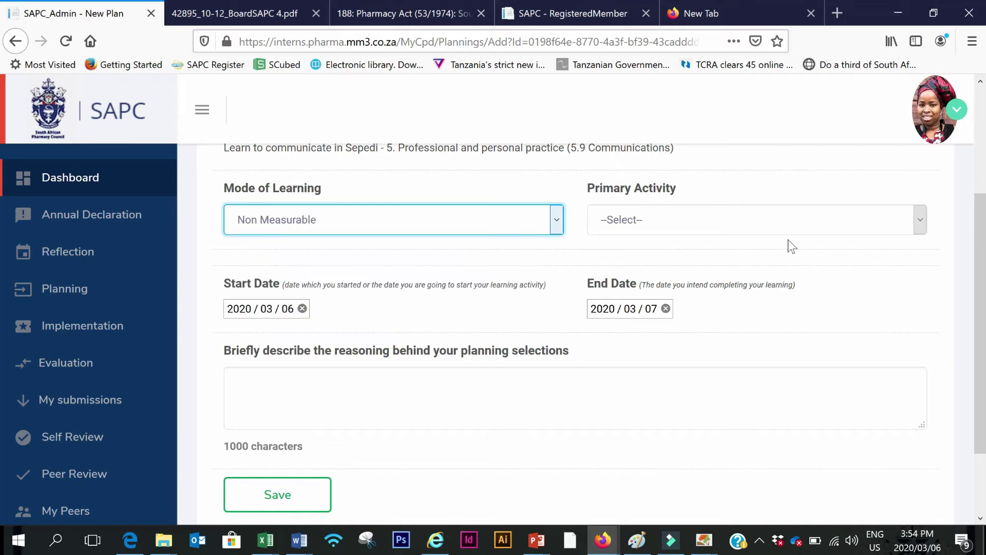
{"action": "left_click", "coordinate": [648, 225]}
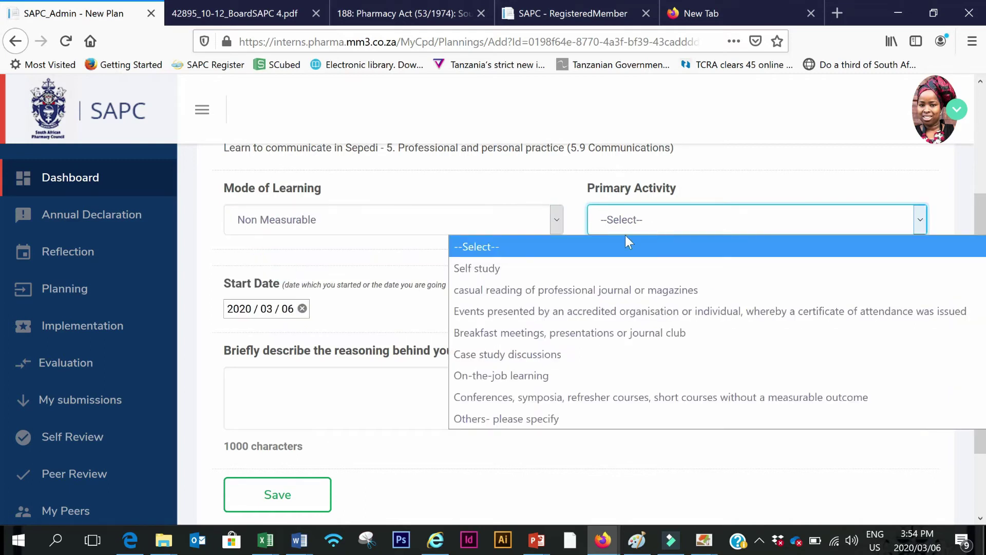
{"action": "left_click", "coordinate": [493, 273]}
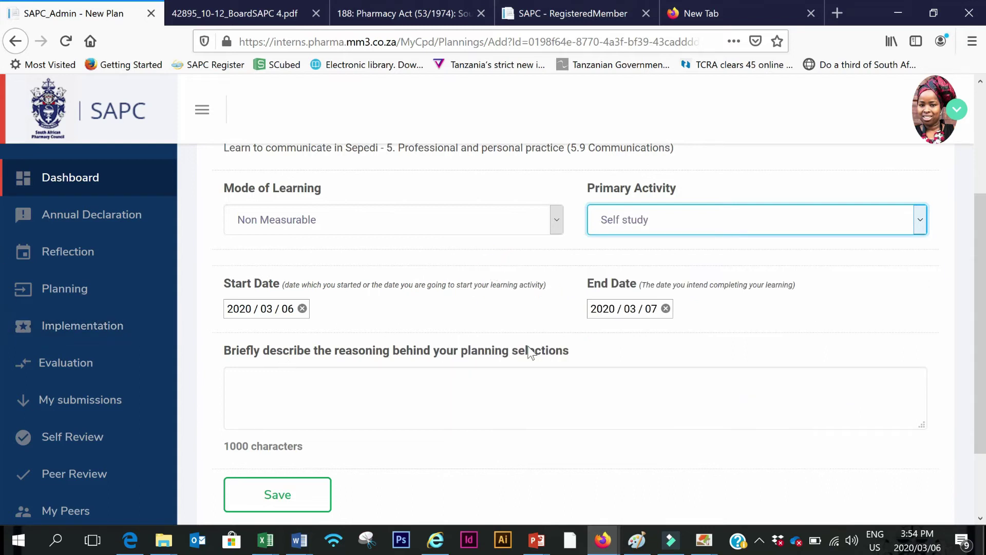
- Set the learning plan's end date to 2020/06/07
{"action": "left_click", "coordinate": [640, 309]}
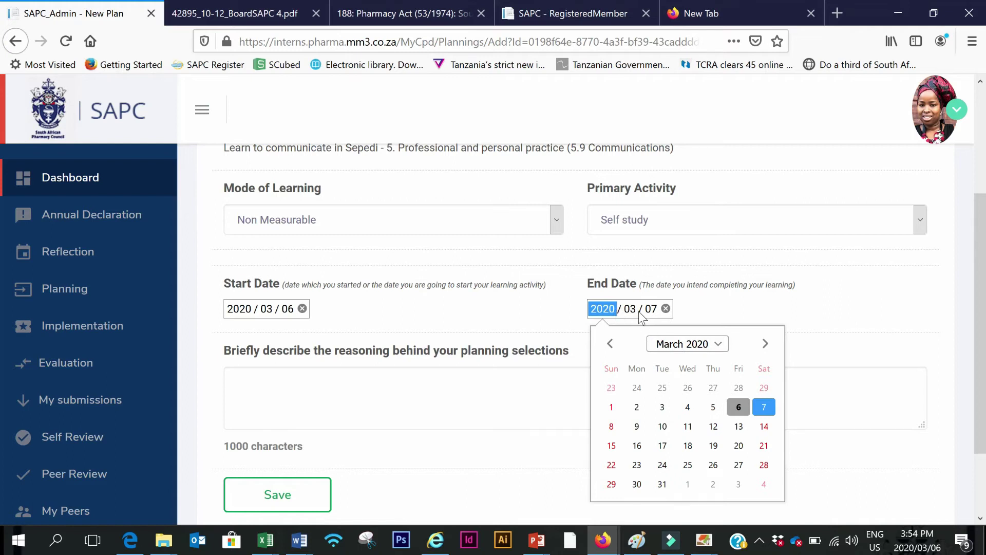
{"action": "left_click", "coordinate": [697, 347]}
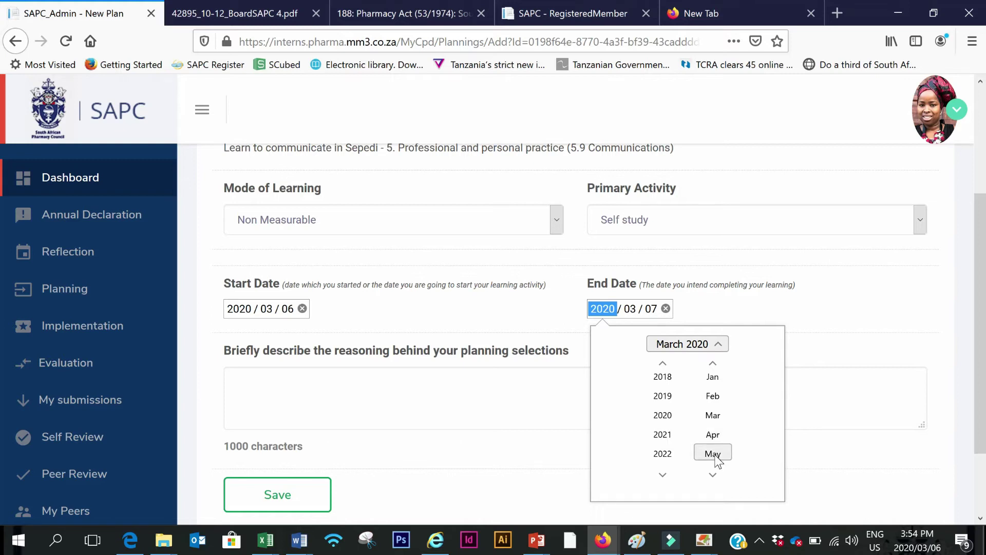
{"action": "left_click", "coordinate": [712, 476]}
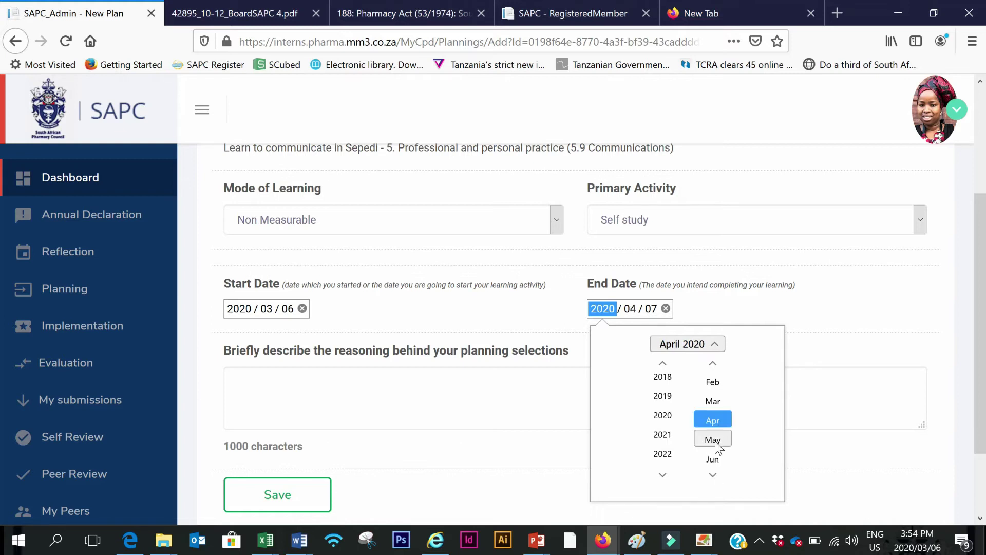
{"action": "left_click", "coordinate": [715, 456]}
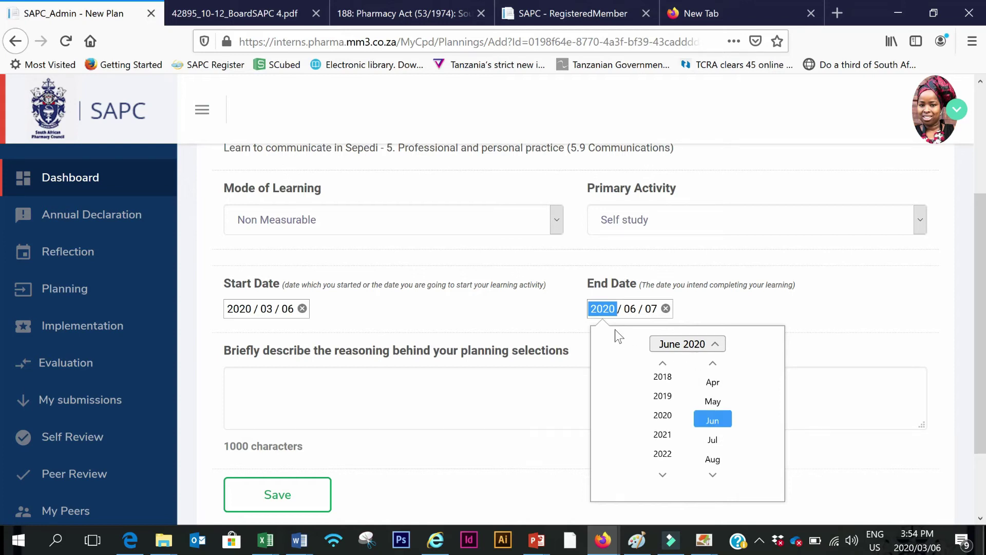
{"action": "left_click", "coordinate": [702, 318]}
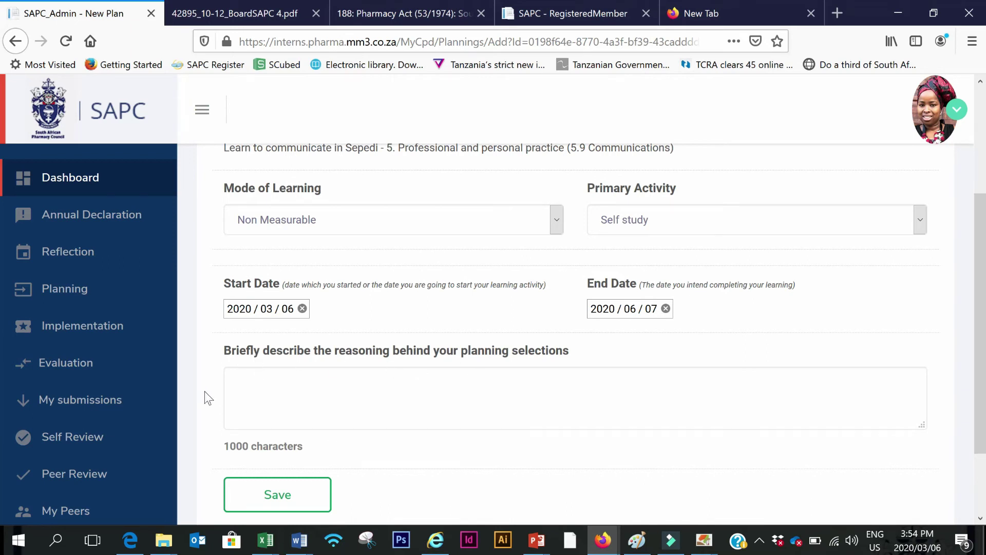
- Explain in the planning reasoning that self study is self-paced and allows after-hours time with community members to learn Sepedi words for prevalent conditions
{"action": "left_click", "coordinate": [234, 383]}
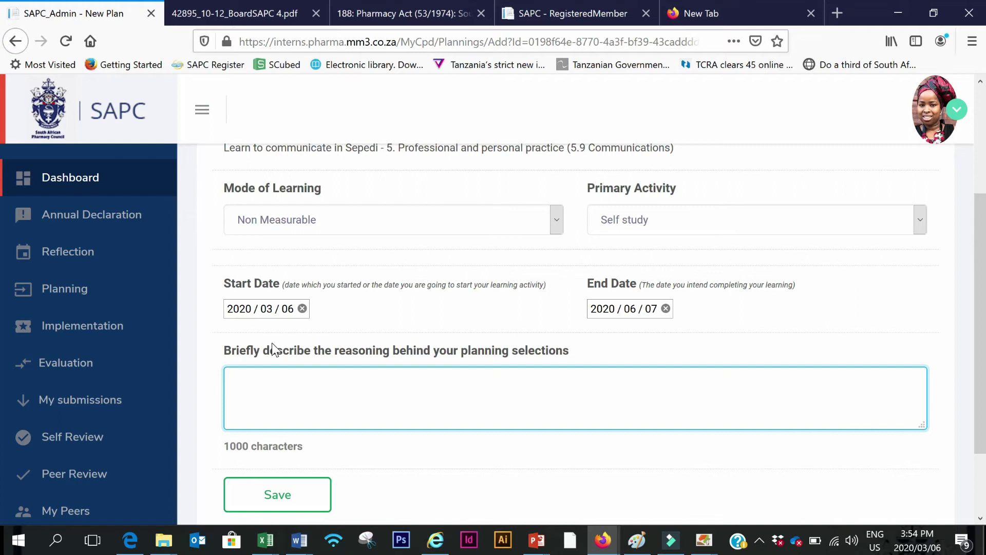
{"action": "type", "text": "I have choseng to do my learning as self study to enable me"}
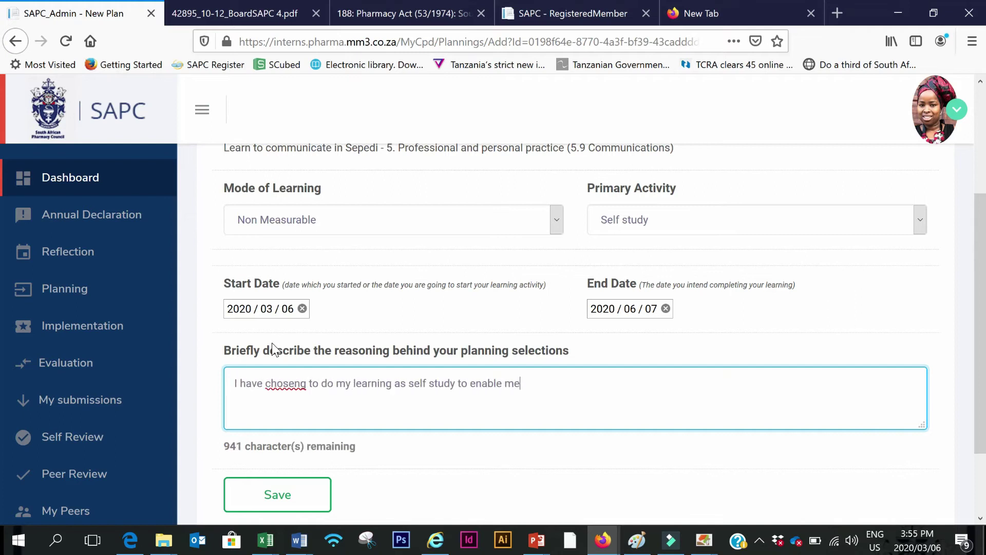
{"action": "type", "text": " to be self-paced and to also spend time with the members of the community after hours talking to them and seeking to understand Sepedi words for the conditions that are prevalent in this community.This way the information i"}
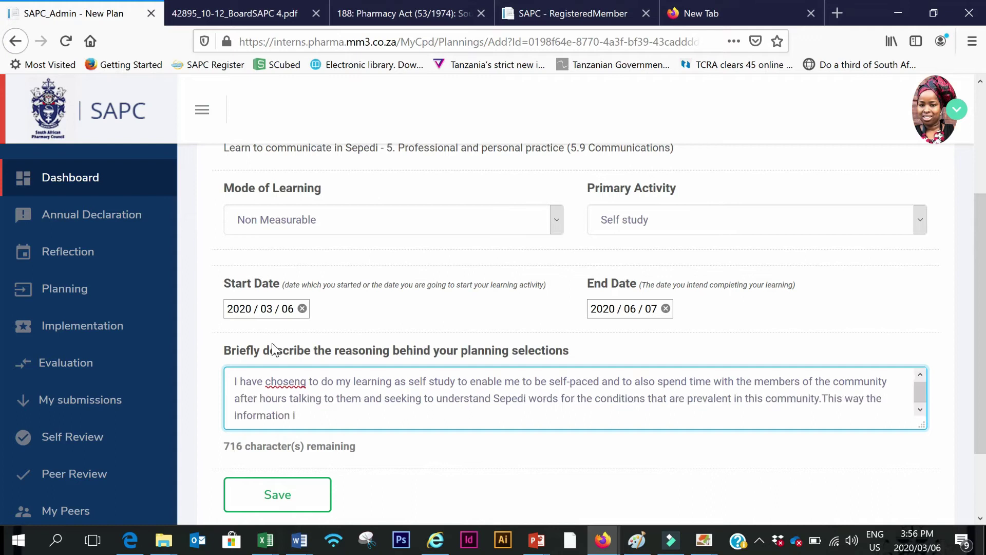
{"action": "type", "text": " get to learn will serve the community better than if i just learn to speak the language in general."}
- Add a paragraph outlining the 3 months: two weeks of You Tube tutorial audios, 2 weeks of google translate, and two months with community members
{"action": "key", "text": "Return"}
{"action": "type", "text": "I will spend 3 months learning Sepedi,during this three m"}
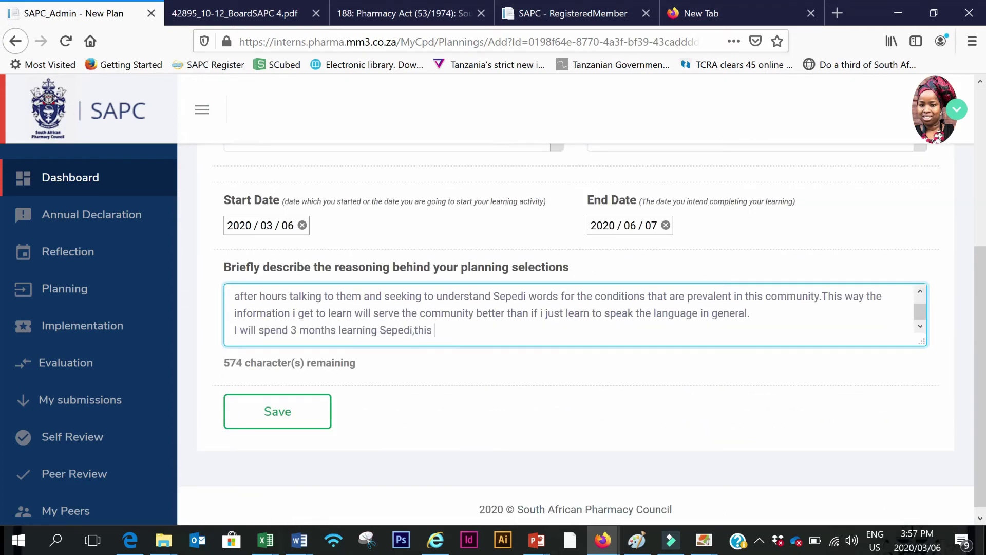
{"action": "type", "text": "onths i will spend the first two weeks listenning to You Tube tutorial audios to ensure that i catch a glimpse of the language,2 weeks using google translate to ensure that i have the correct english meaning of the words.Th"}
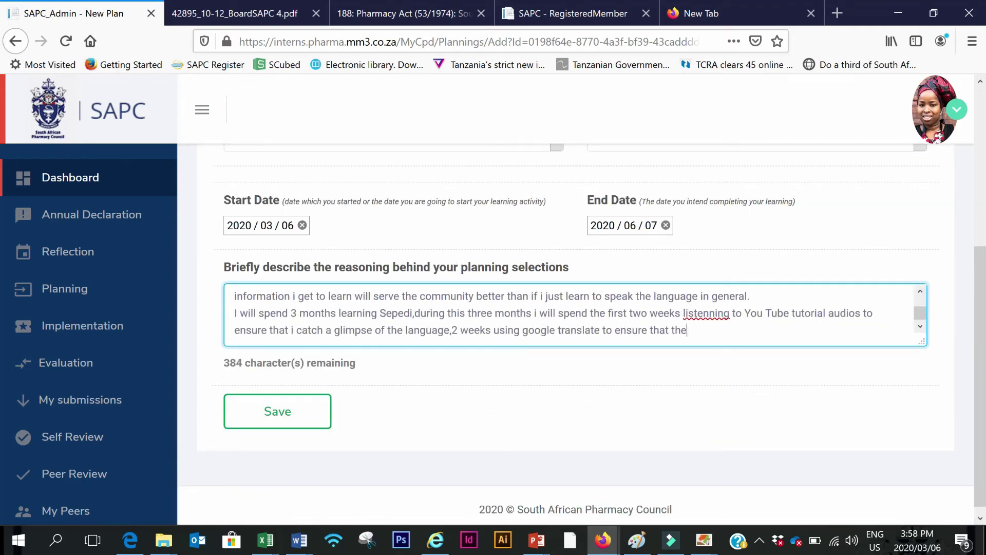
{"action": "type", "text": "en the rest of the two months will be spend with community members who a"}
- Review the completed learning plan, save it and continue to implementation
{"action": "scroll", "coordinate": [319, 304], "scroll_direction": "up", "scroll_amount": 5}
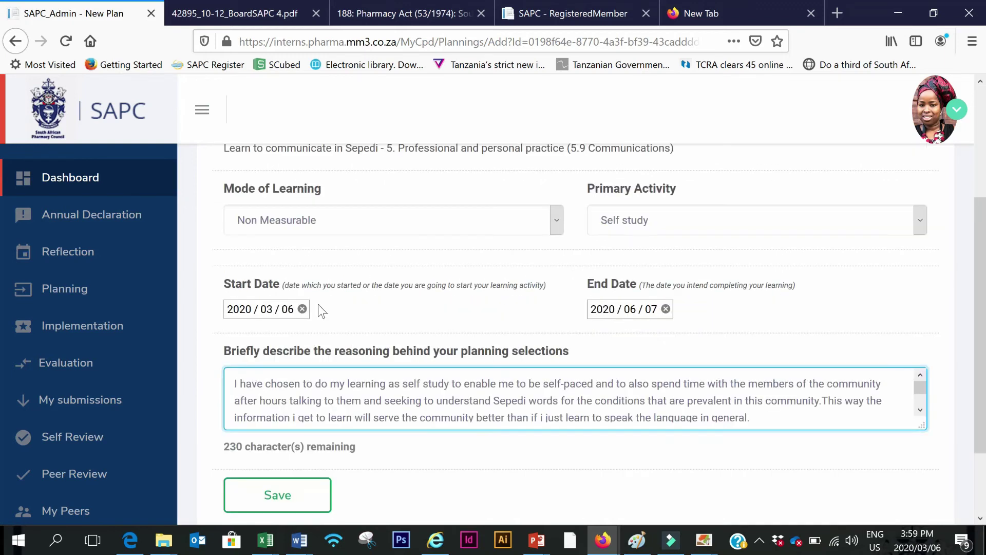
{"action": "scroll", "coordinate": [322, 418], "scroll_direction": "down", "scroll_amount": 3}
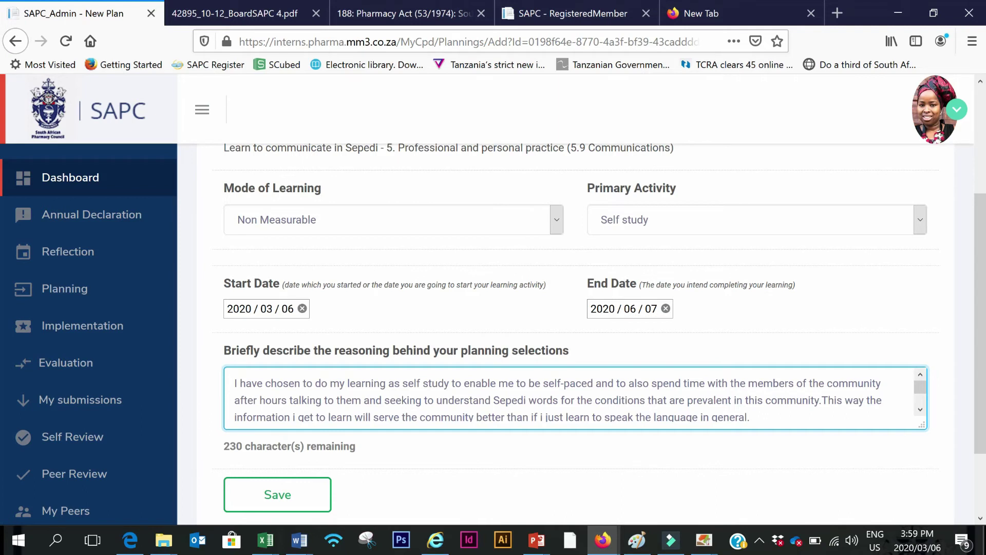
{"action": "scroll", "coordinate": [570, 398], "scroll_direction": "down", "scroll_amount": 3}
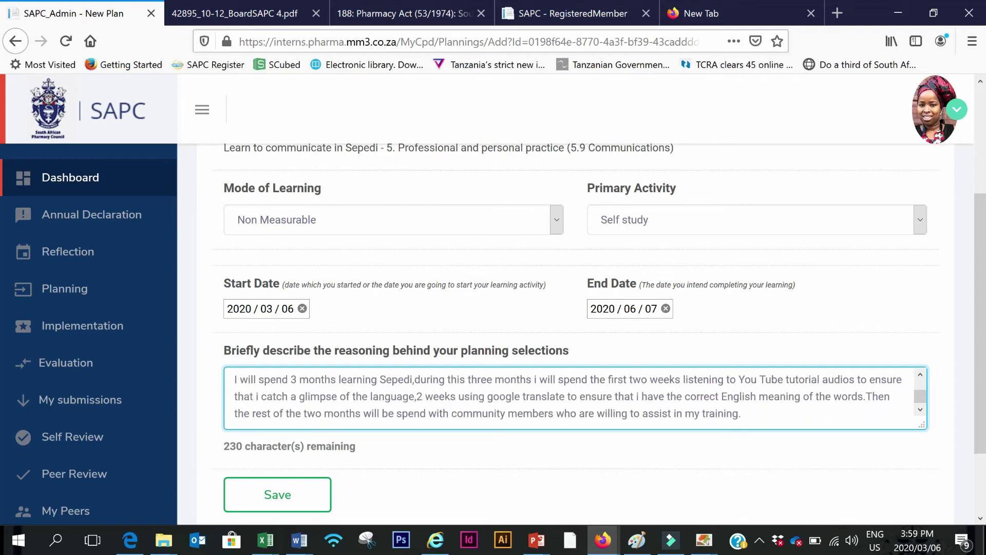
{"action": "scroll", "coordinate": [733, 403], "scroll_direction": "down", "scroll_amount": 2}
{"action": "scroll", "coordinate": [726, 350], "scroll_direction": "up", "scroll_amount": 5}
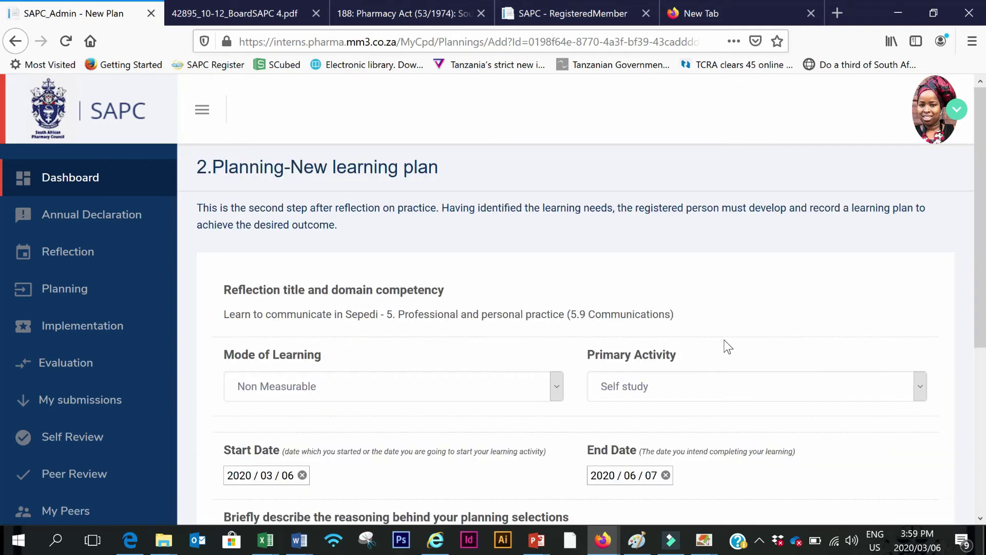
{"action": "scroll", "coordinate": [369, 282], "scroll_direction": "down", "scroll_amount": 4}
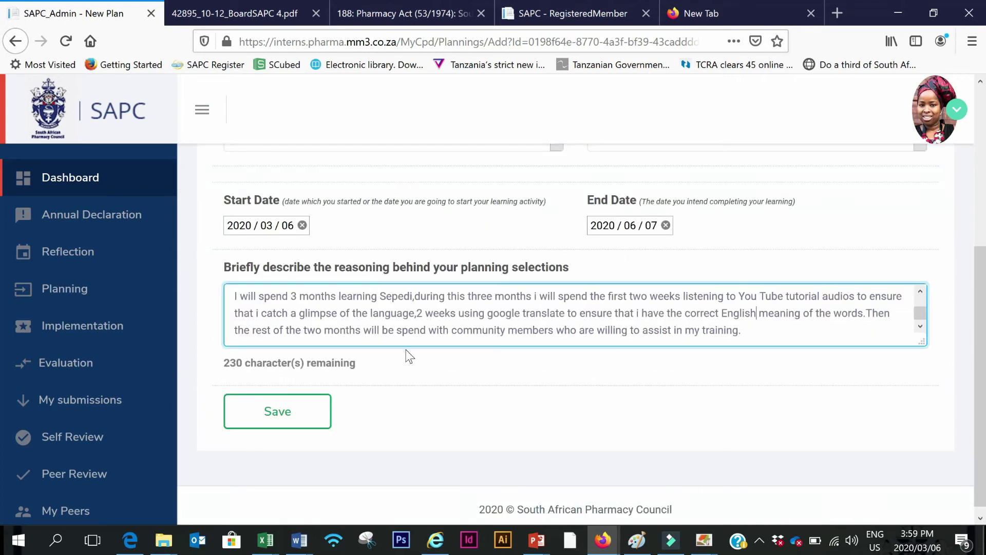
{"action": "left_click", "coordinate": [289, 417]}
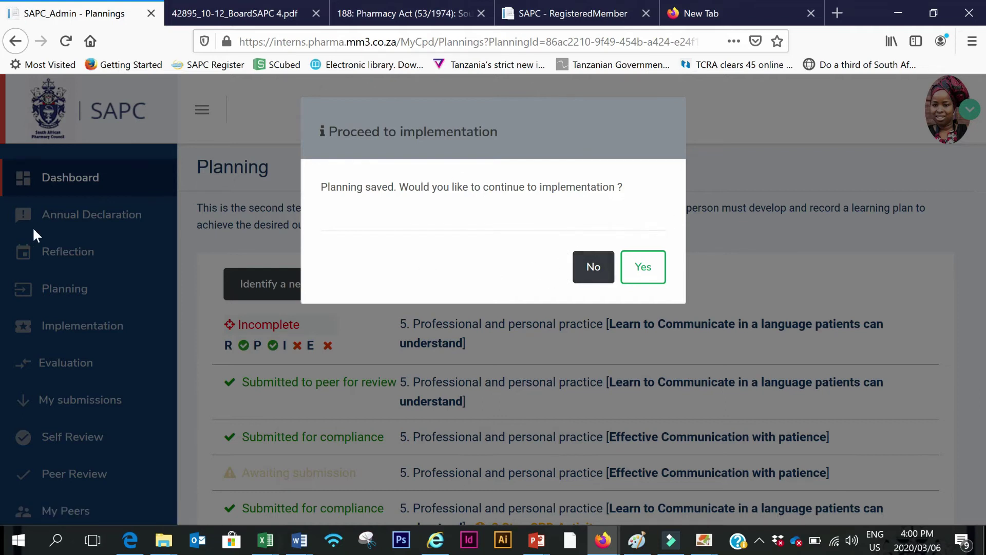
{"action": "left_click", "coordinate": [646, 281]}
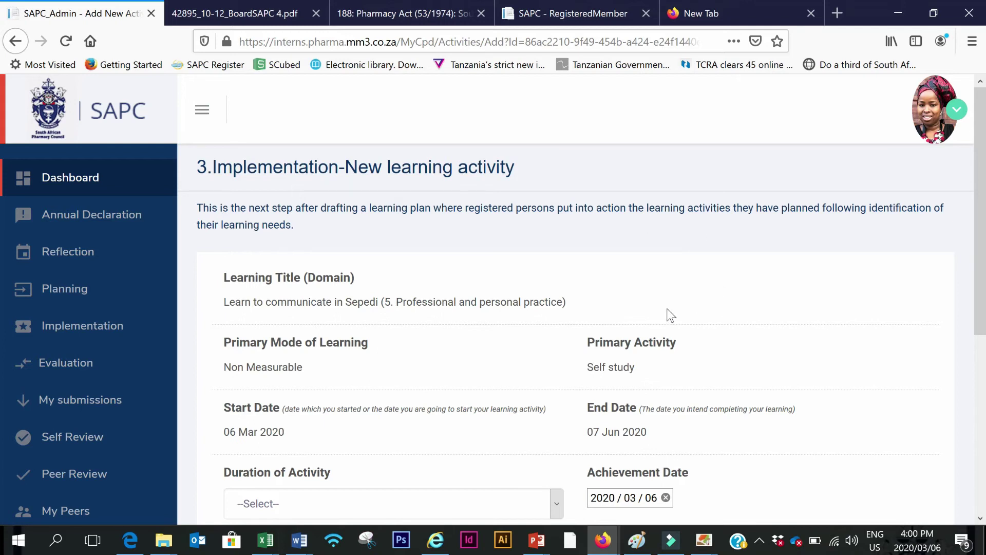
- Set the new learning activity's duration to "> 120 mins"
{"action": "scroll", "coordinate": [356, 291], "scroll_direction": "down", "scroll_amount": 2}
{"action": "scroll", "coordinate": [356, 290], "scroll_direction": "down", "scroll_amount": 2}
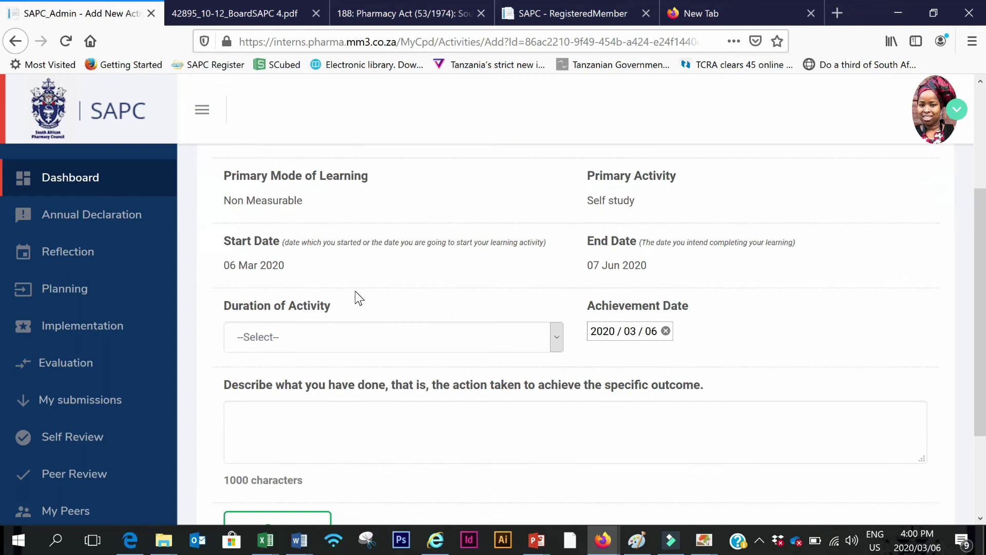
{"action": "left_click", "coordinate": [301, 344]}
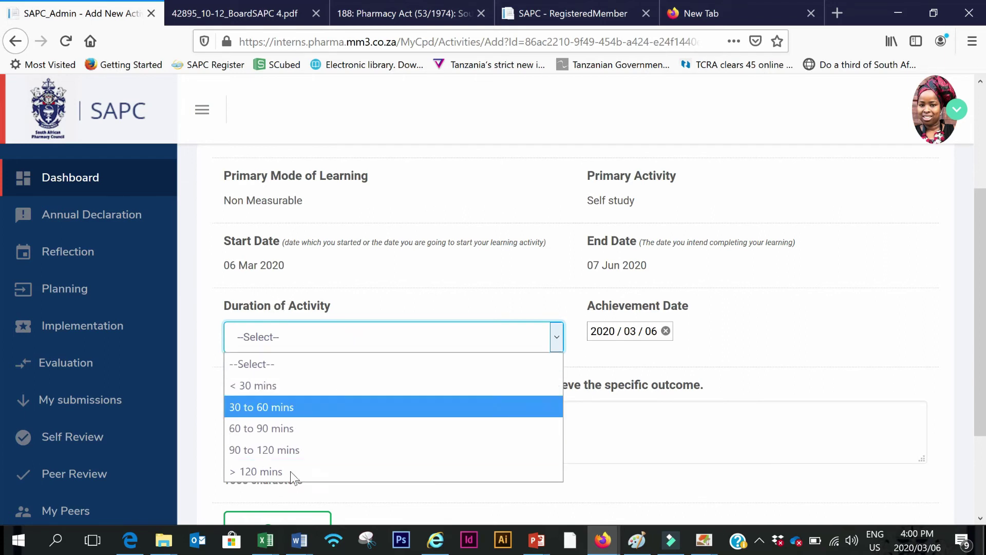
{"action": "left_click", "coordinate": [255, 472]}
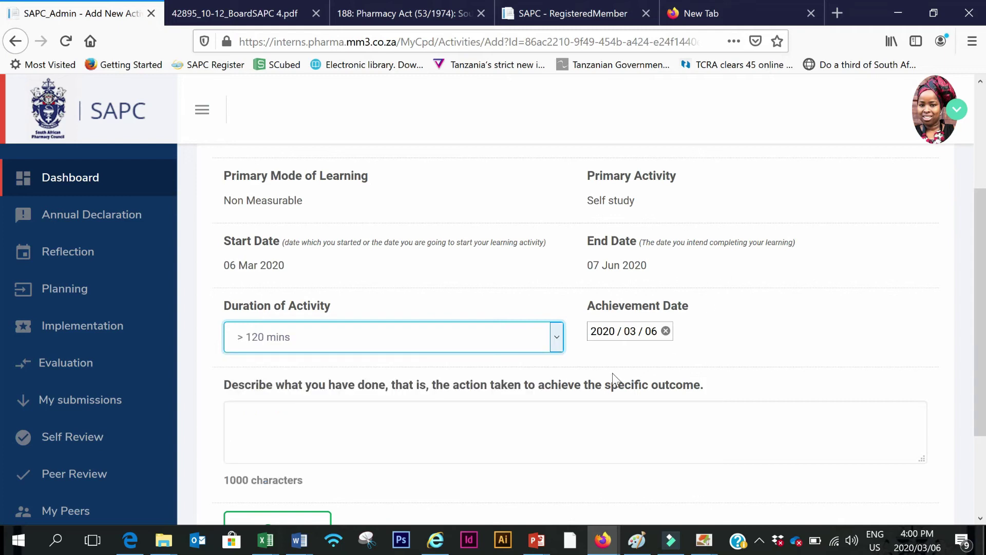
- Set the learning activity's achievement date to 2020/06/06
{"action": "left_click", "coordinate": [621, 333]}
{"action": "left_click", "coordinate": [638, 333]}
{"action": "left_click", "coordinate": [692, 369]}
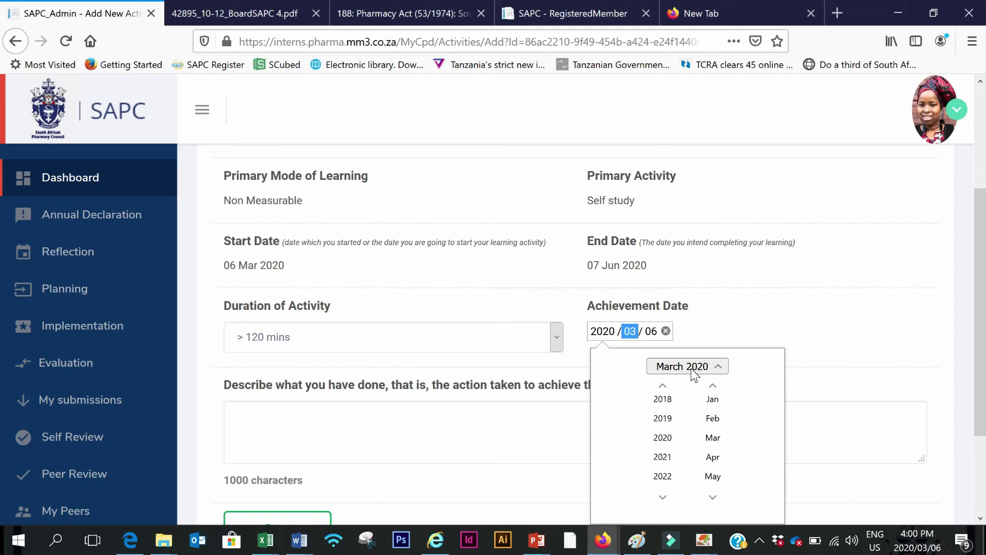
{"action": "left_click", "coordinate": [713, 478]}
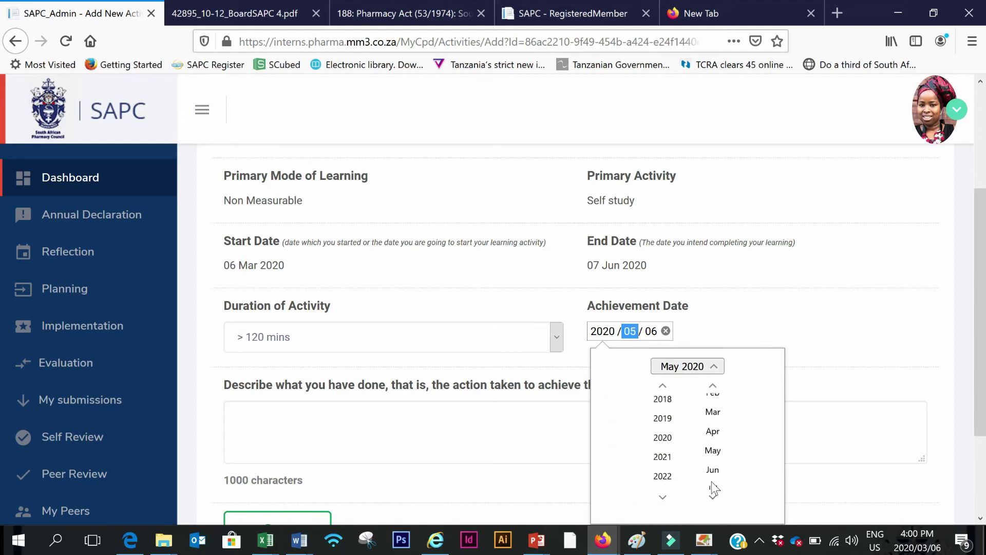
{"action": "left_click", "coordinate": [714, 463]}
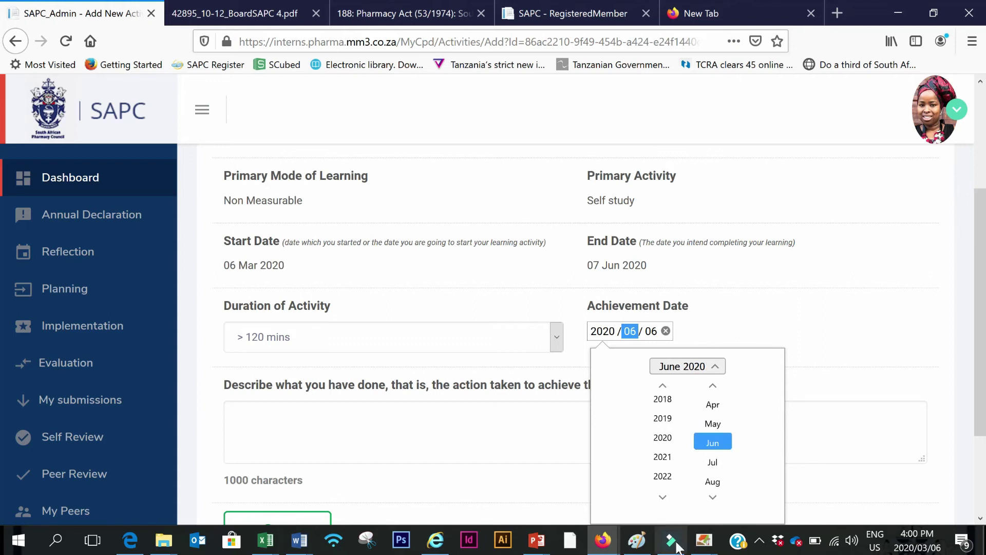
{"action": "left_click", "coordinate": [741, 321]}
- Describe the action taken: two weeks of You Tube Sepedi tutorials, two weeks of google translate with a self noting dictionary, and help from four community members
{"action": "left_click", "coordinate": [229, 418]}
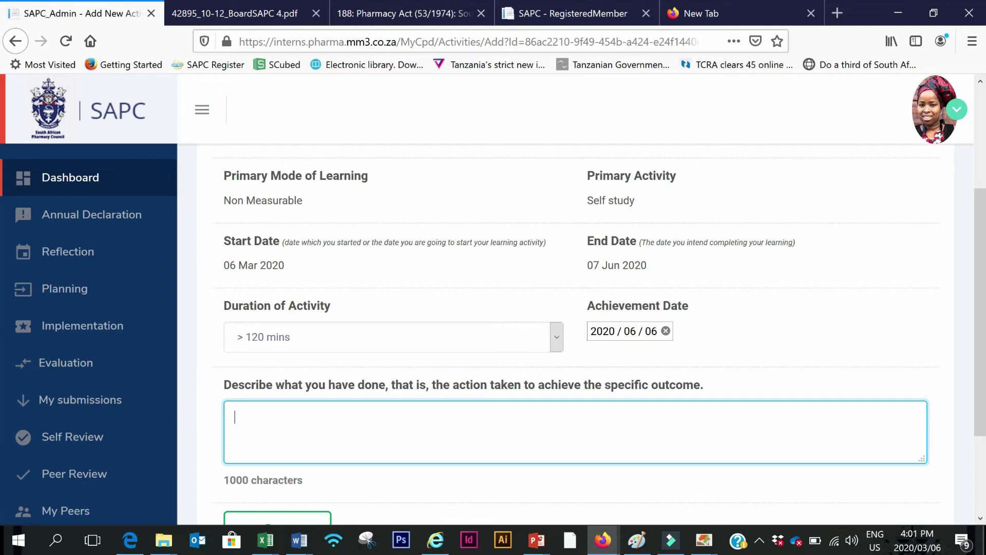
{"action": "type", "text": "I spend two weeks watching You Tube Sepedi tutorials and noting  all the words that described health conditions e.g Dihlare/Medication. then i s"}
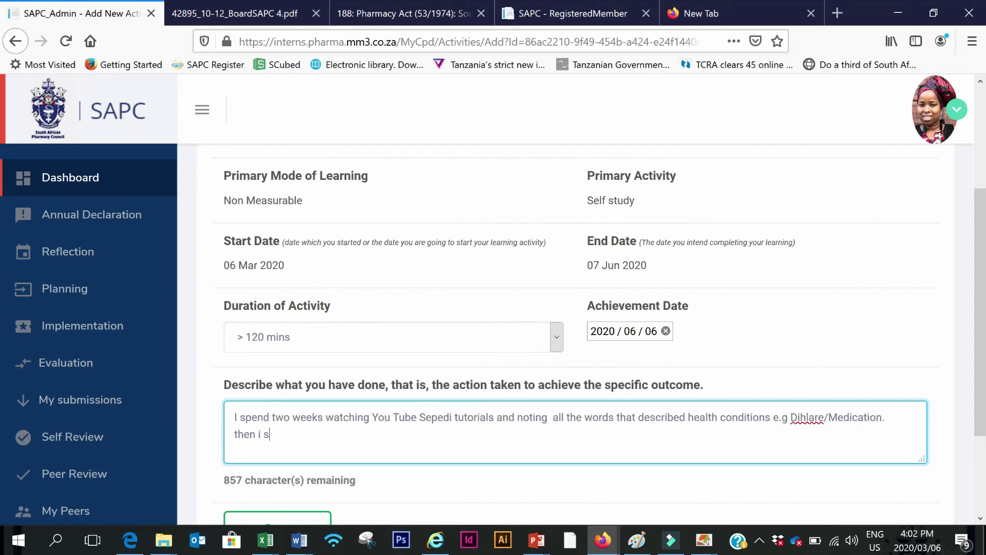
{"action": "type", "text": "pend two weeks using google translate and i created a self noting dictionary to ensure that i don't"}
{"action": "key", "text": "Menu"}
{"action": "key", "text": "Down"}
{"action": "key", "text": "Down"}
{"action": "key", "text": "Return"}
{"action": "type", "text": "forget.I requested four member of the community to assist me in my learning journey taking in to account their knowledge of english and how well they understood the preva"}
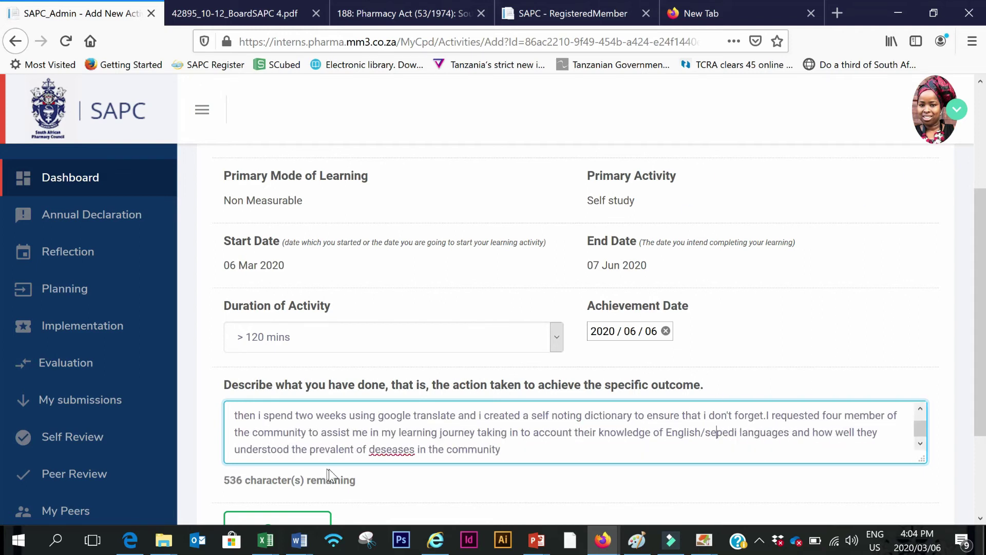
{"action": "type", "text": "."}
- Check the description of the action taken, save the implementation and continue to evaluation
{"action": "scroll", "coordinate": [330, 475], "scroll_direction": "down", "scroll_amount": 3}
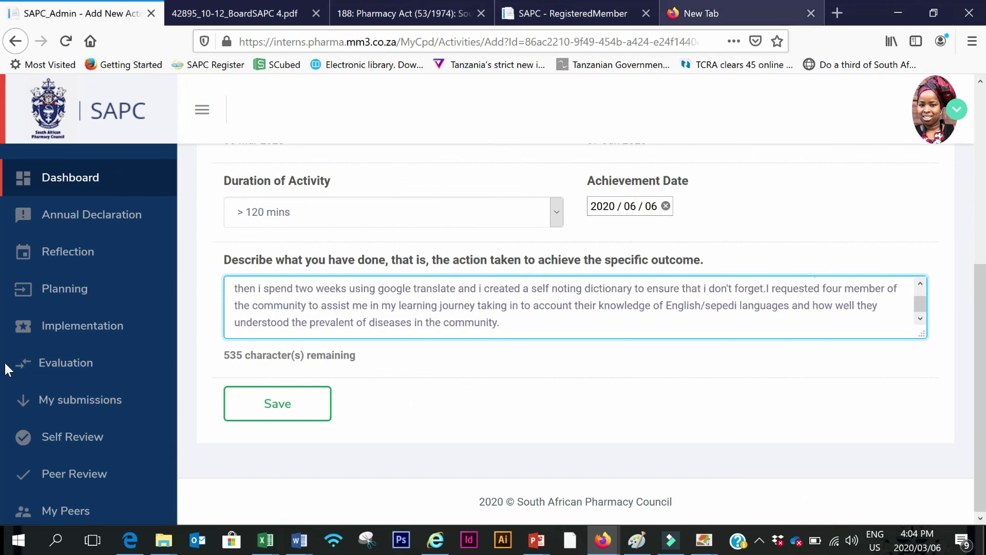
{"action": "scroll", "coordinate": [335, 288], "scroll_direction": "up", "scroll_amount": 8}
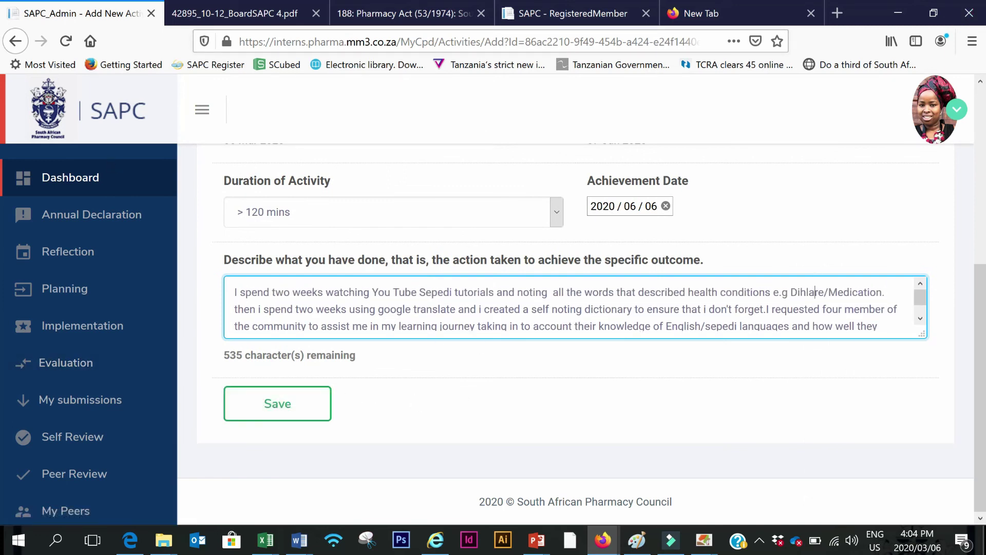
{"action": "scroll", "coordinate": [660, 384], "scroll_direction": "down", "scroll_amount": 6}
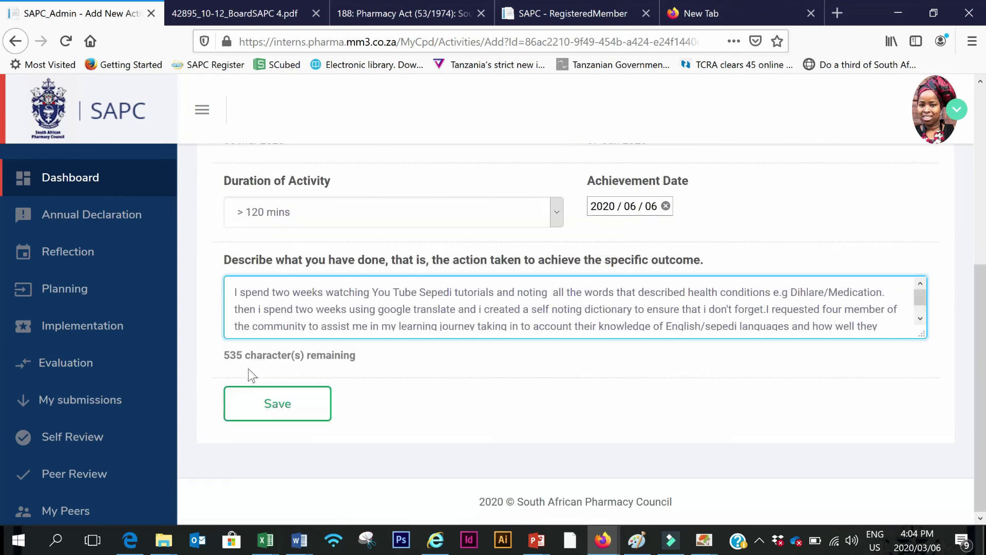
{"action": "left_click", "coordinate": [278, 407]}
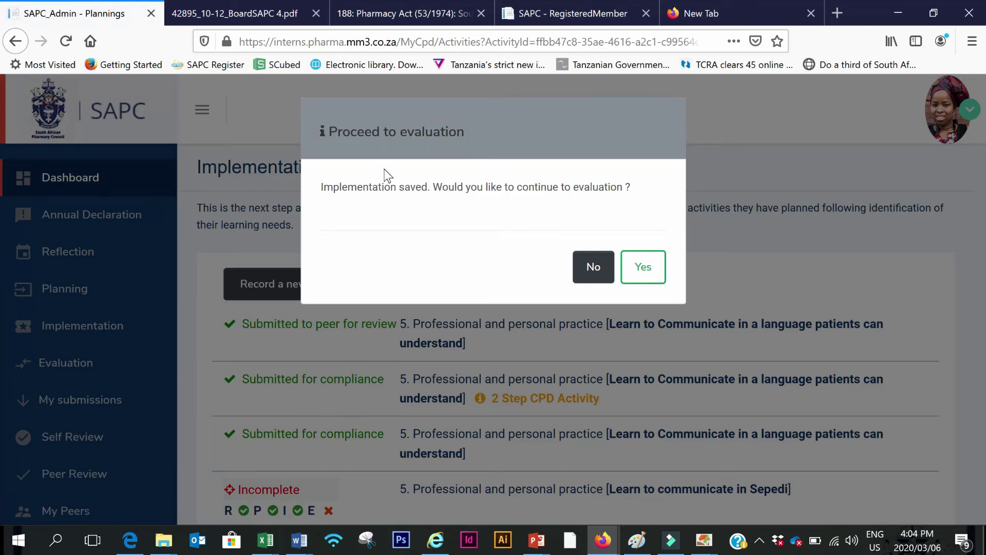
{"action": "left_click", "coordinate": [644, 272]}
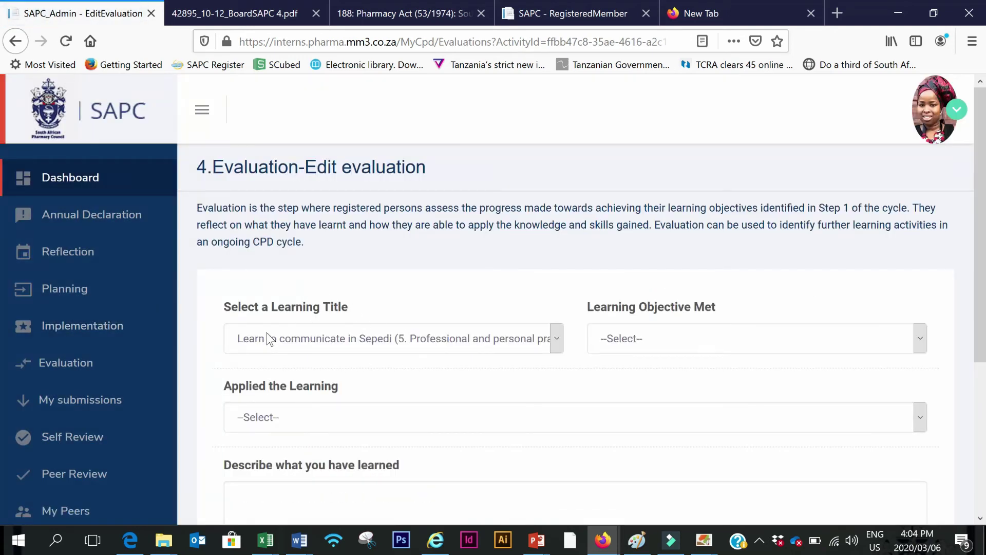
- Set Learning Objective Met to "Fully" in the evaluation of the Sepedi learning need
{"action": "scroll", "coordinate": [268, 332], "scroll_direction": "down", "scroll_amount": 1}
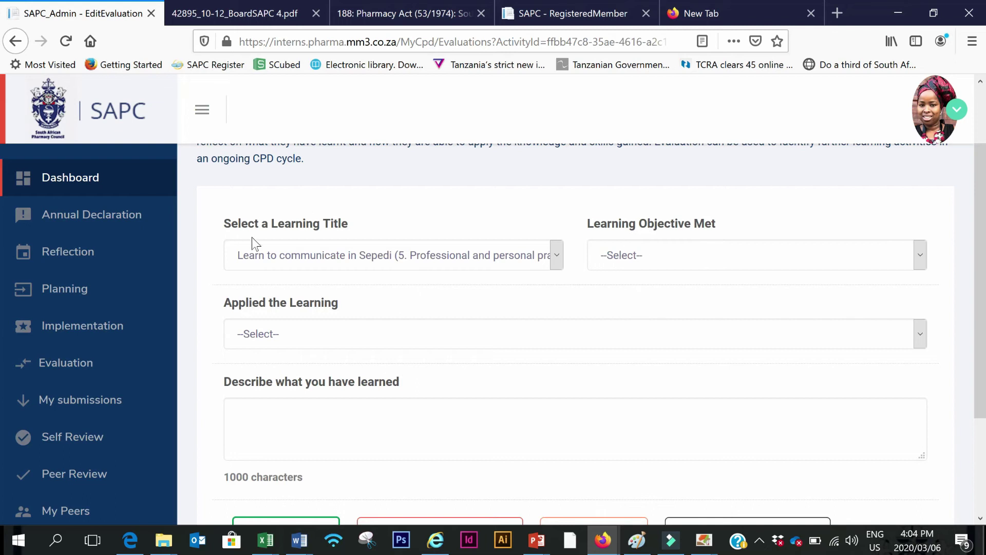
{"action": "scroll", "coordinate": [265, 285], "scroll_direction": "down", "scroll_amount": 1}
{"action": "left_click", "coordinate": [616, 172]}
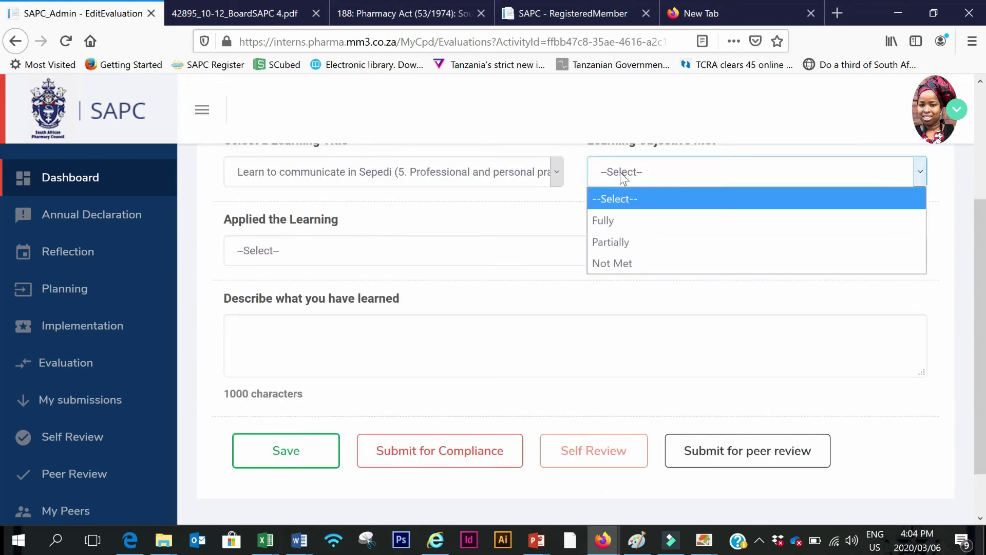
{"action": "left_click", "coordinate": [611, 220]}
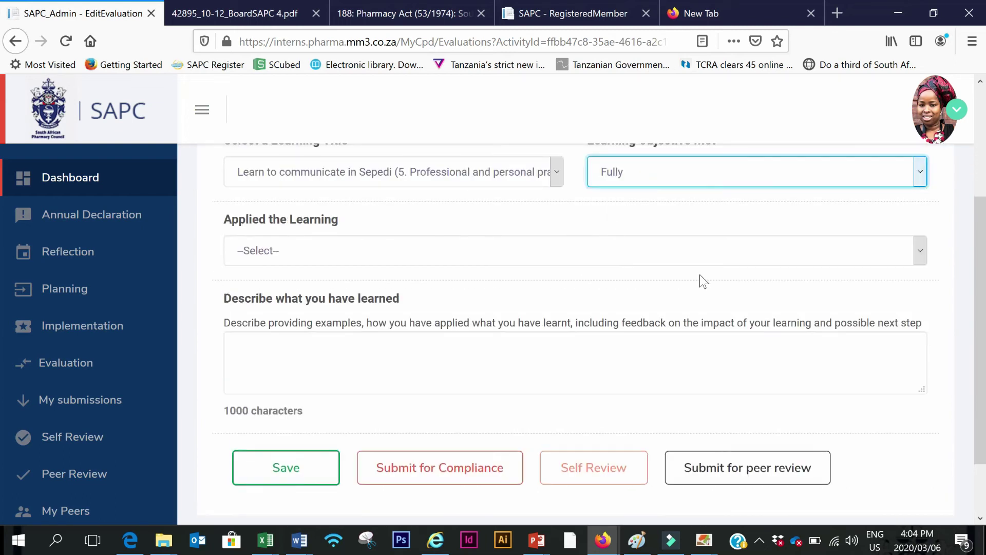
{"action": "scroll", "coordinate": [704, 278], "scroll_direction": "up", "scroll_amount": 2}
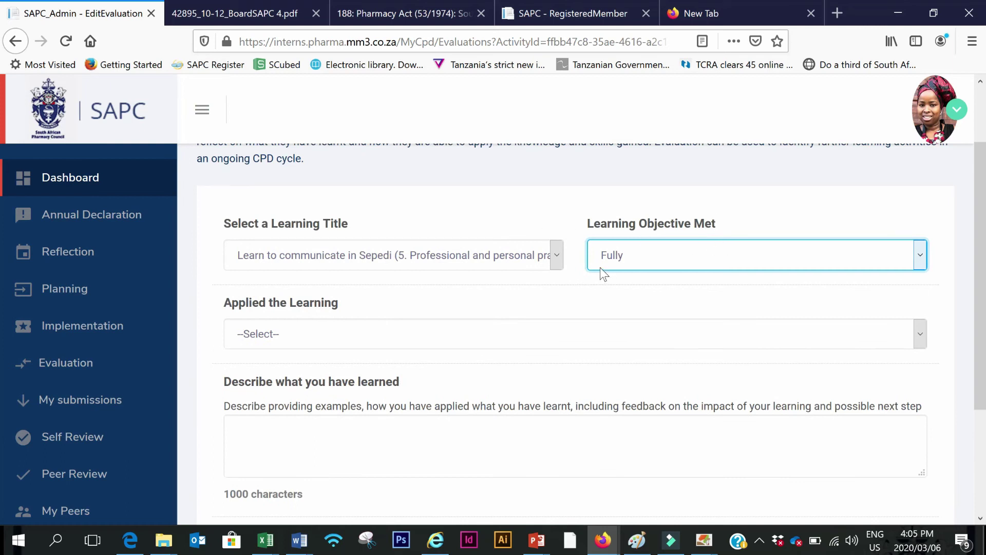
{"action": "left_click", "coordinate": [653, 260]}
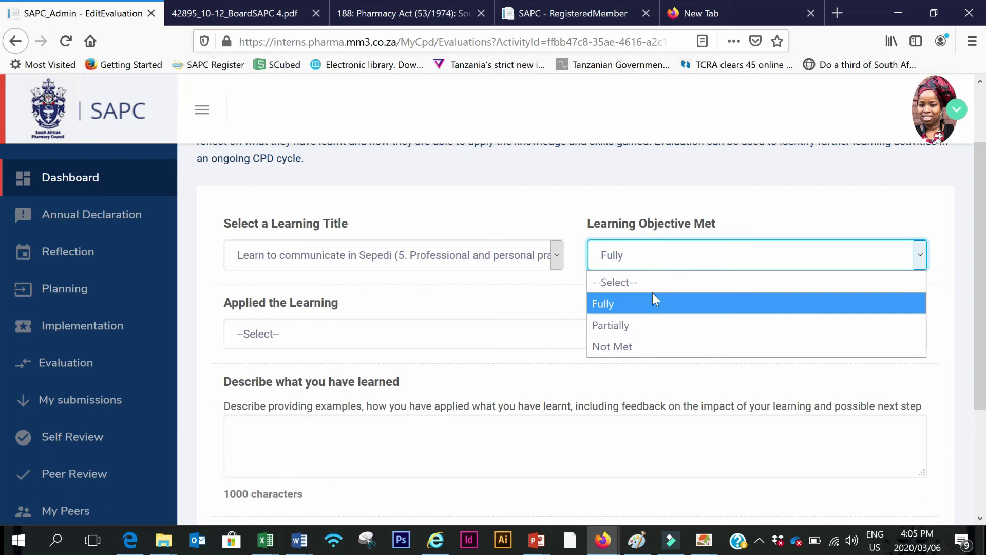
{"action": "left_click", "coordinate": [612, 304]}
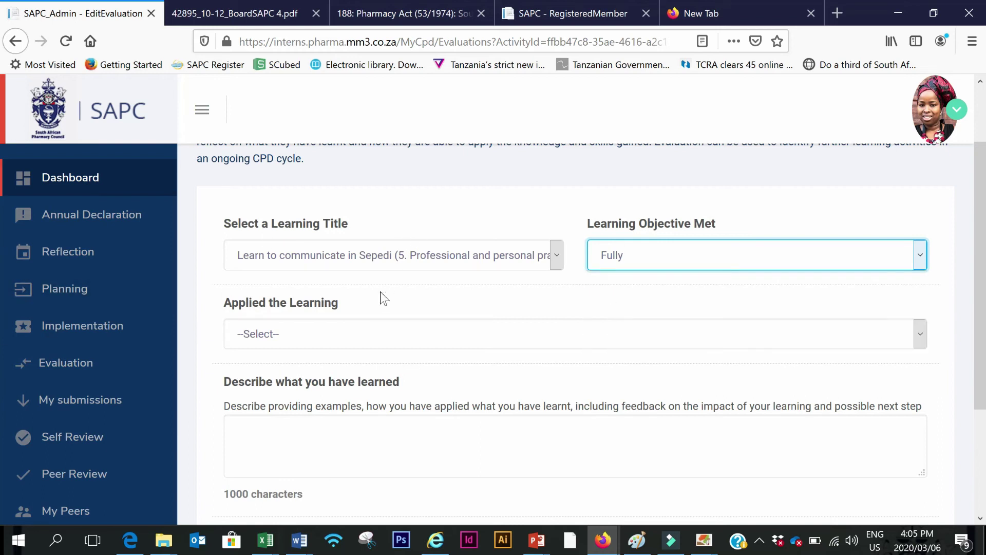
- Set where the learning was applied to "In my workplace"
{"action": "left_click", "coordinate": [299, 335]}
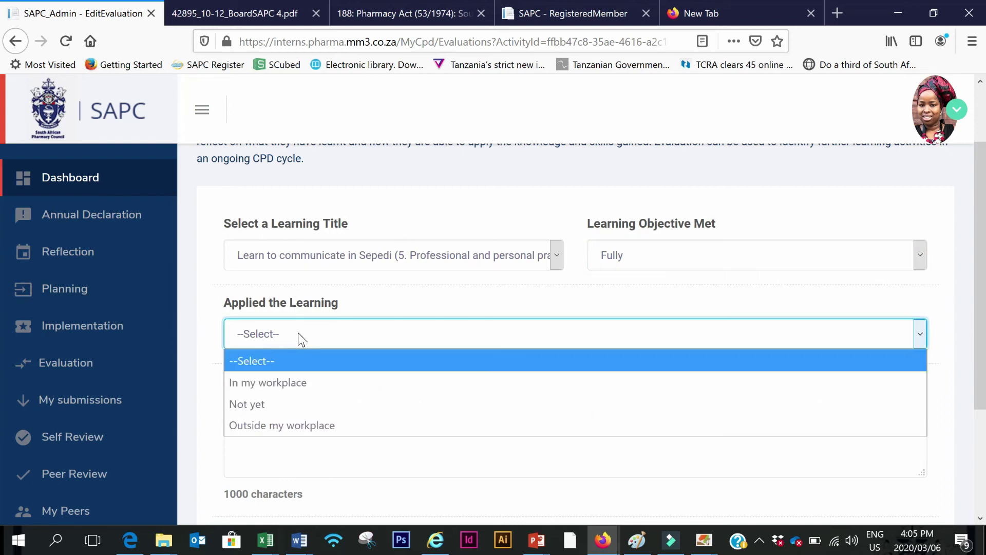
{"action": "left_click", "coordinate": [261, 384]}
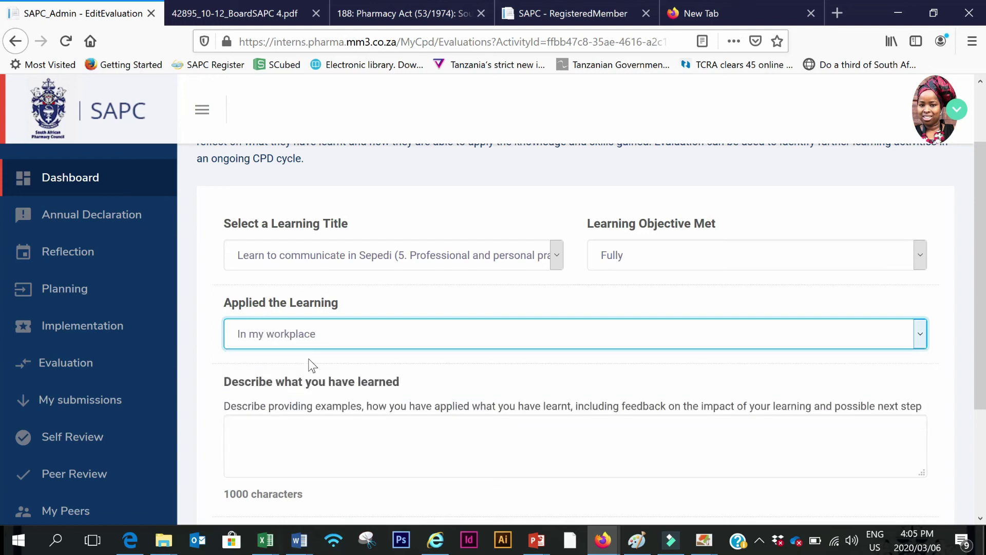
{"action": "scroll", "coordinate": [310, 380], "scroll_direction": "down", "scroll_amount": 3}
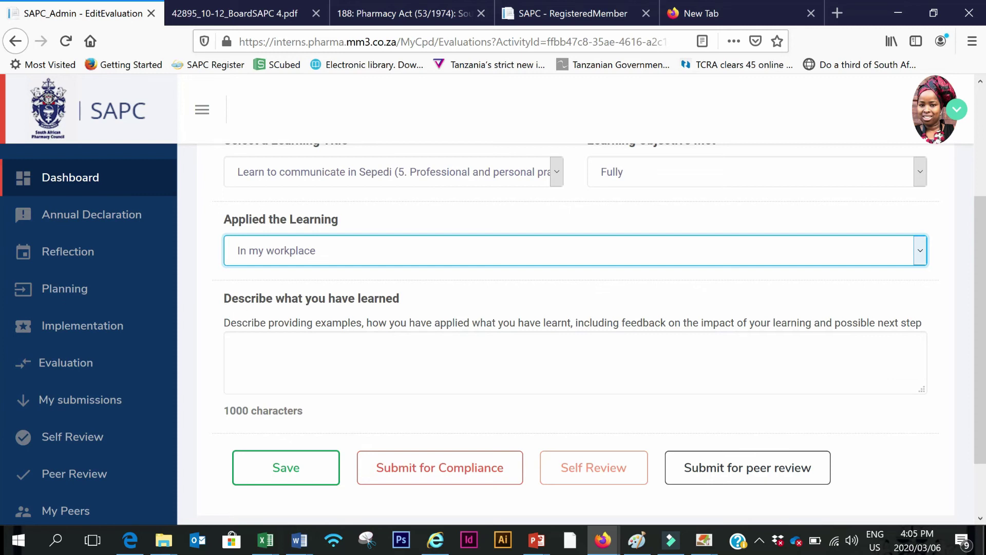
- Describe what was learned: communicating respectfully to the elderly in Sepedi, health conditions prevalent in this community, and the patient leaflet informations created as a result
{"action": "key", "text": "Tab"}
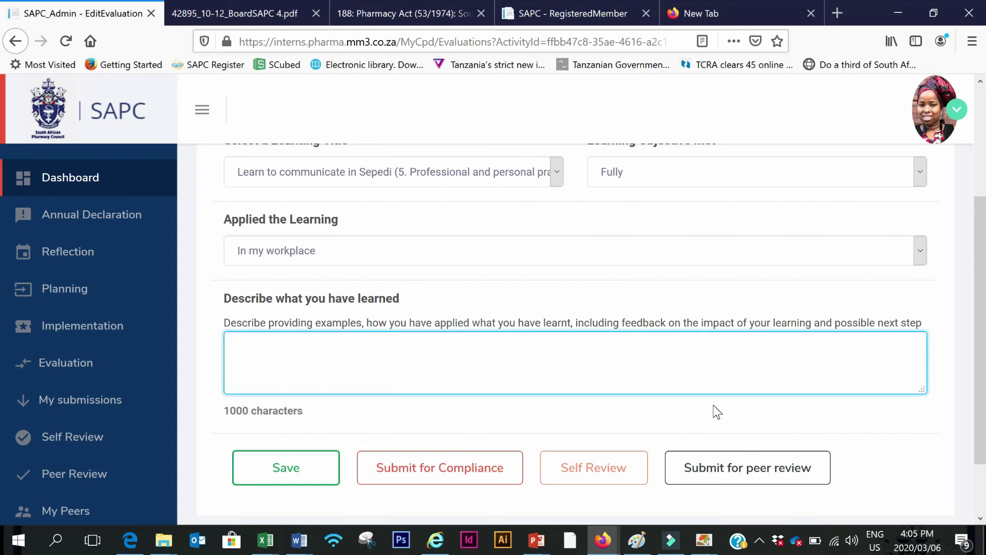
{"action": "type", "text": "I "}
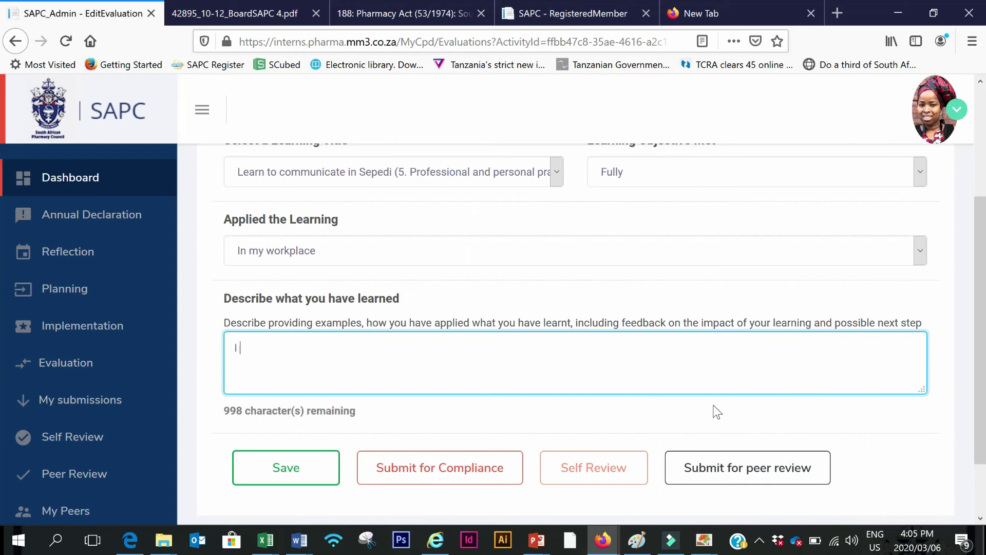
{"action": "type", "text": "have learned how to communicate to the elderly respectfully in Sepedi.I have learned the health conditions a"}
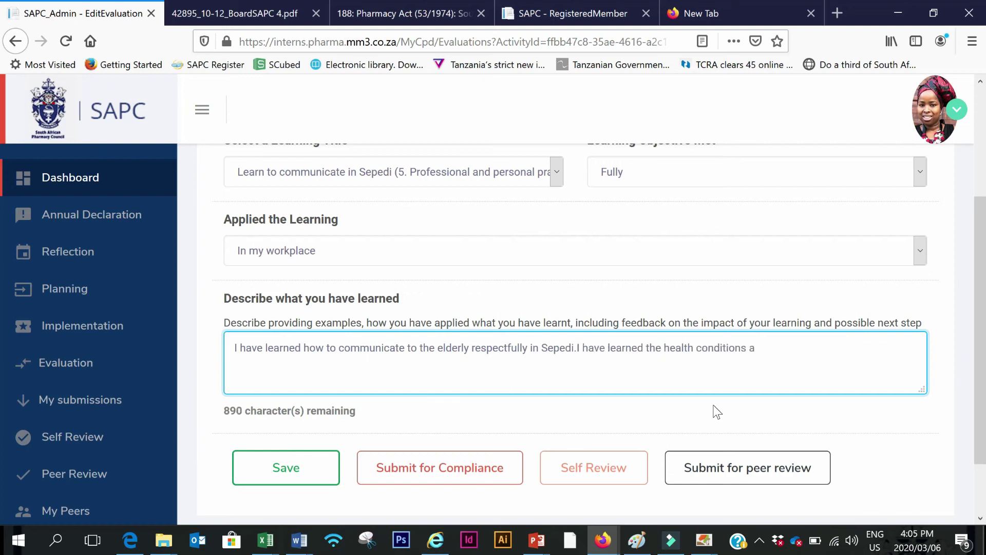
{"action": "key", "text": "BackSpace"}
{"action": "type", "text": "that are prevalent in this community and as a result created patient leaflet informations"}
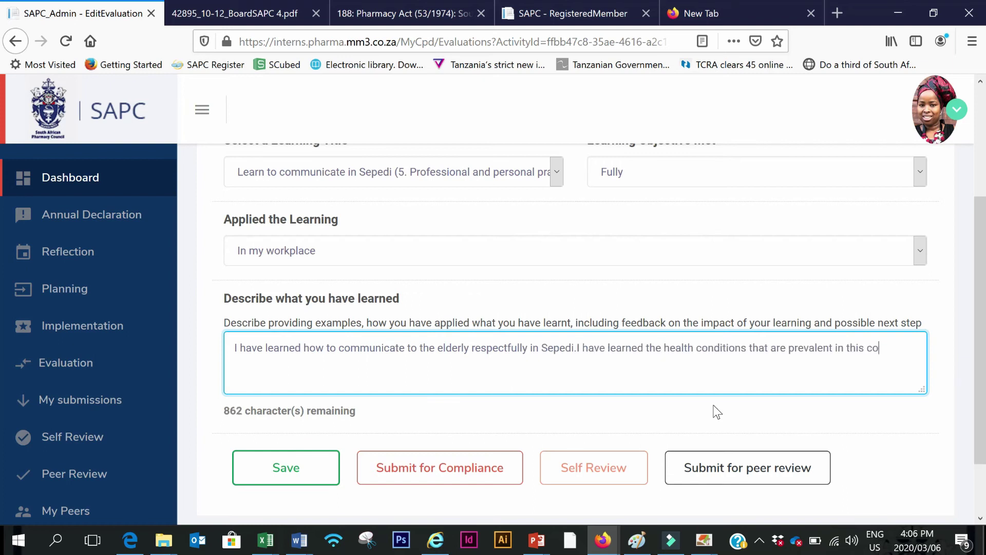
- Check the completed evaluation of the Sepedi learning need and send it to Self Review
{"action": "scroll", "coordinate": [381, 351], "scroll_direction": "up", "scroll_amount": 3}
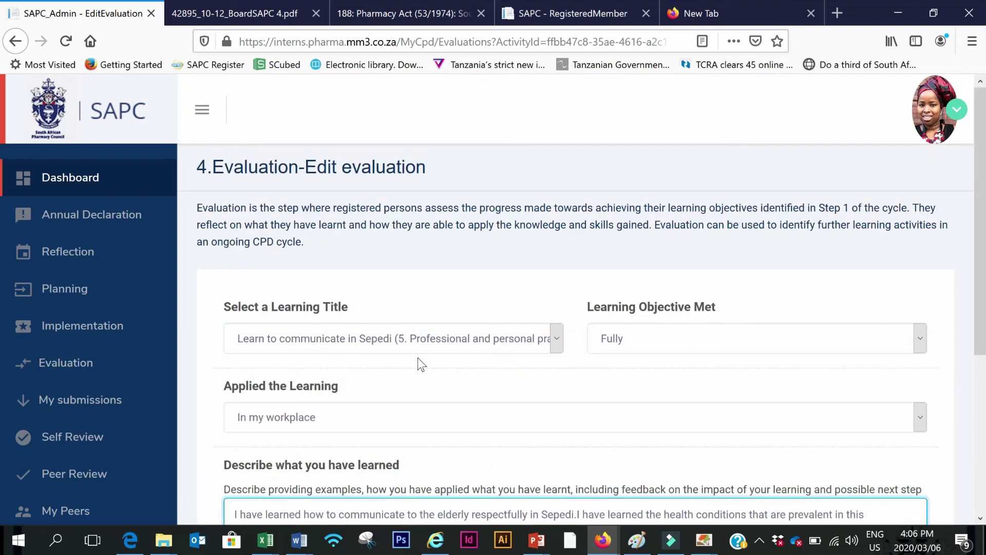
{"action": "scroll", "coordinate": [419, 358], "scroll_direction": "down", "scroll_amount": 5}
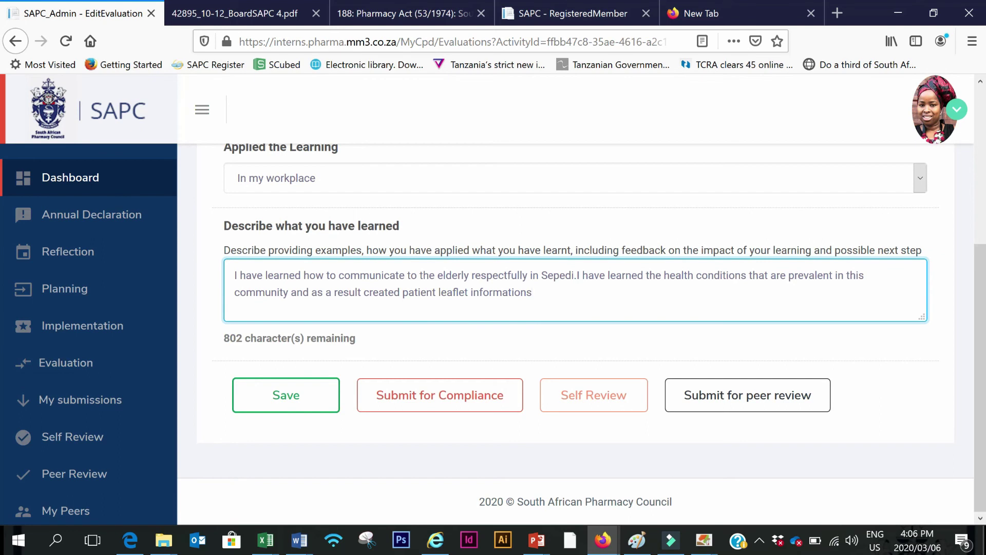
{"action": "scroll", "coordinate": [381, 352], "scroll_direction": "up", "scroll_amount": 5}
{"action": "scroll", "coordinate": [381, 353], "scroll_direction": "down", "scroll_amount": 5}
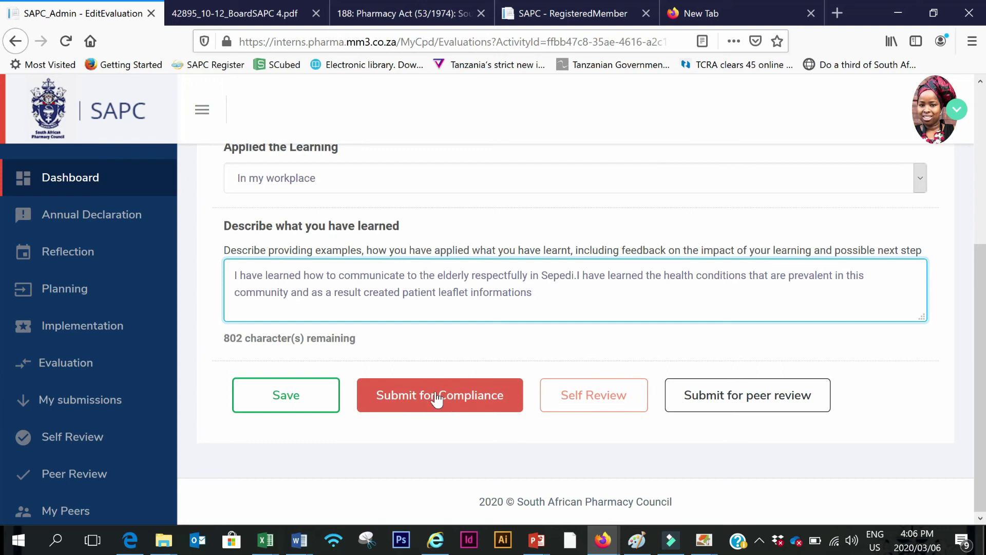
{"action": "left_click", "coordinate": [598, 403]}
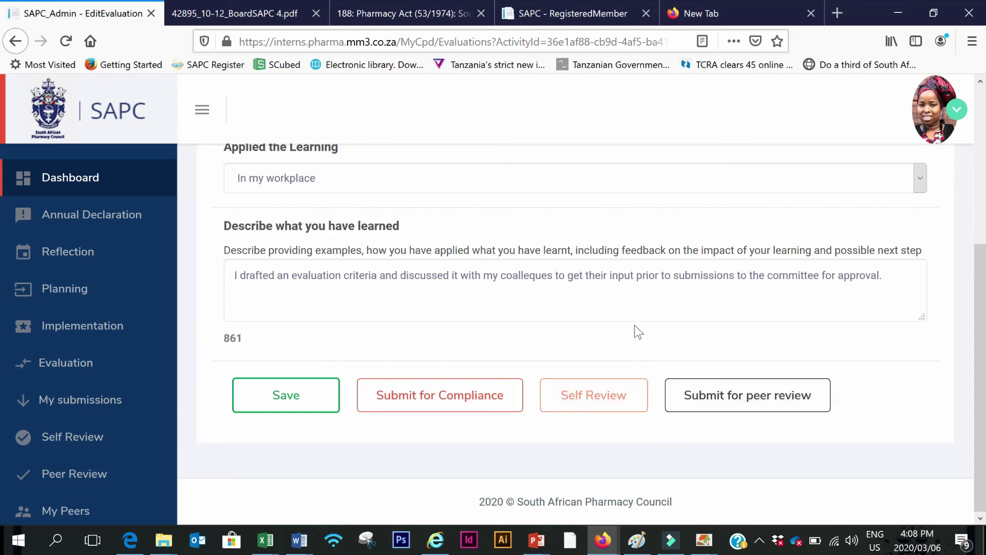
- Start submitting the evaluation about the drafted evaluation criteria for peer review and view the available peer reviewers
{"action": "scroll", "coordinate": [730, 334], "scroll_direction": "up", "scroll_amount": 4}
{"action": "scroll", "coordinate": [730, 334], "scroll_direction": "down", "scroll_amount": 4}
{"action": "left_click", "coordinate": [746, 400]}
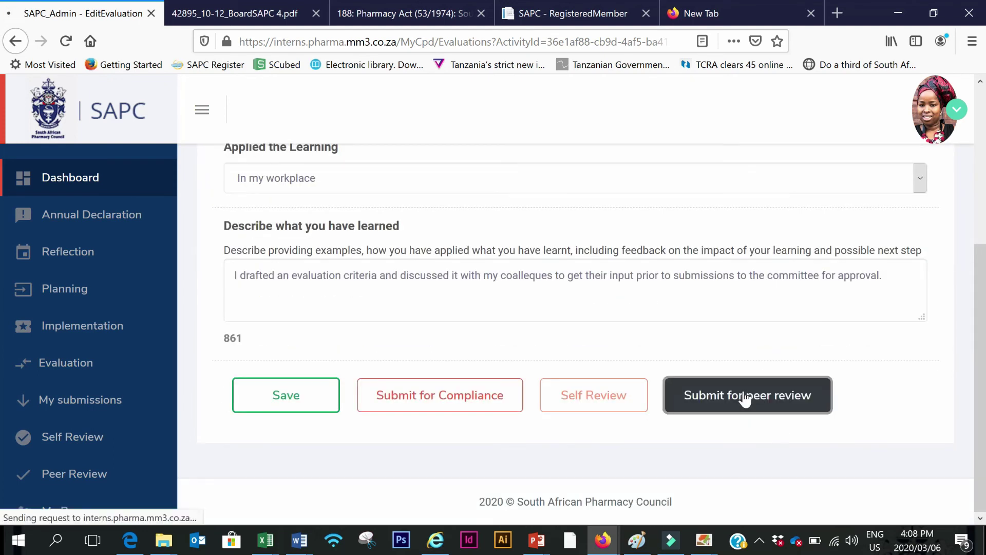
{"action": "scroll", "coordinate": [441, 331], "scroll_direction": "down", "scroll_amount": 3}
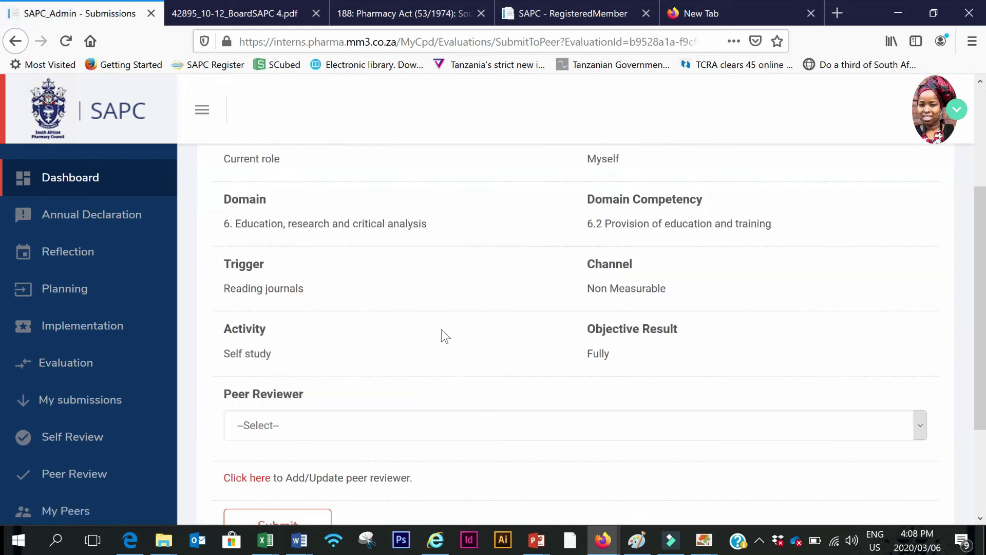
{"action": "scroll", "coordinate": [443, 333], "scroll_direction": "down", "scroll_amount": 3}
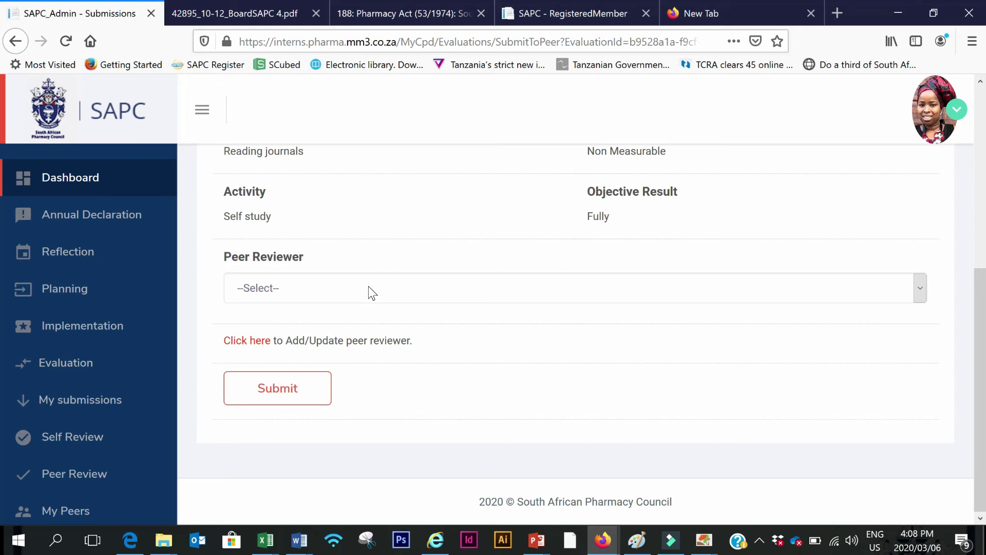
{"action": "left_click", "coordinate": [281, 290]}
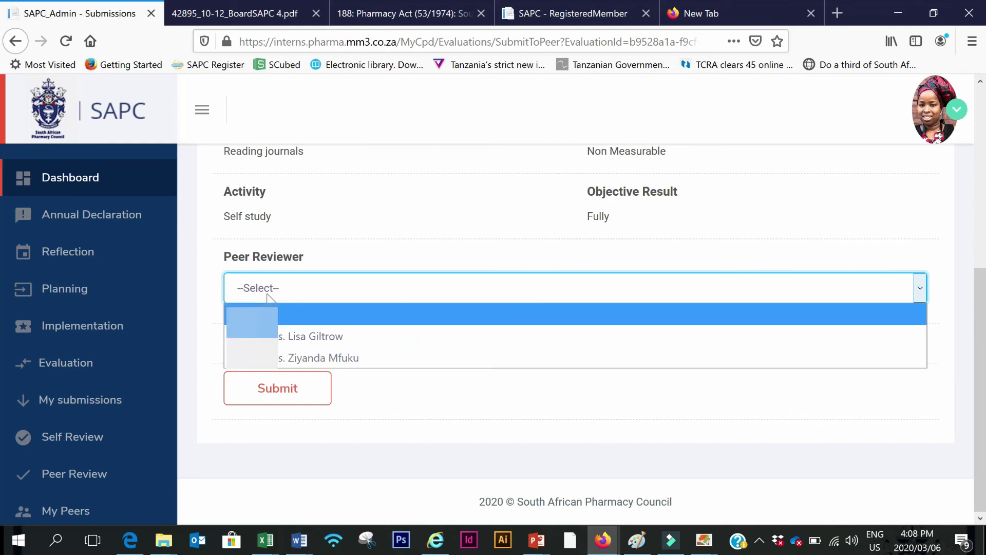
{"action": "left_click", "coordinate": [386, 220]}
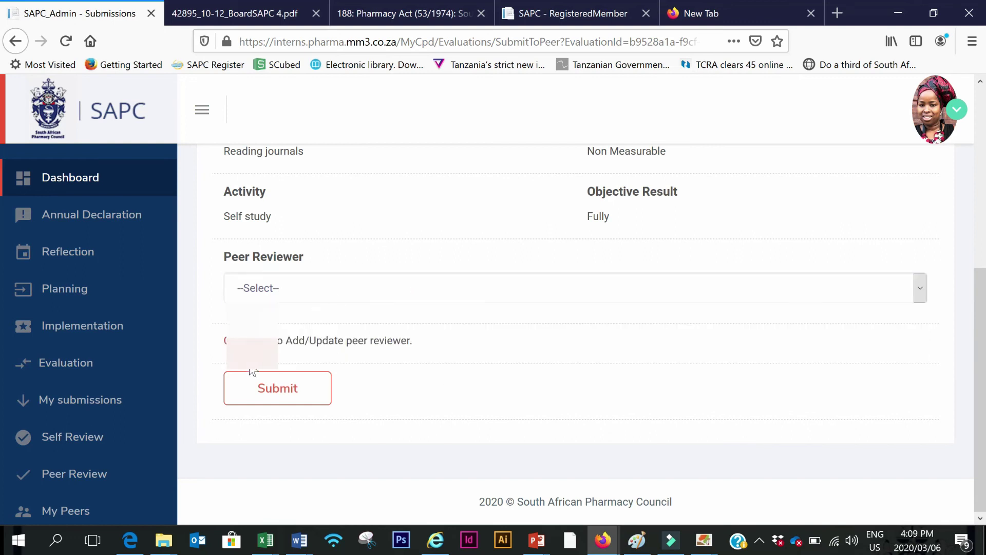
- Open the page for adding or updating peer reviewers and search for a peer by P number
{"action": "left_click", "coordinate": [307, 351]}
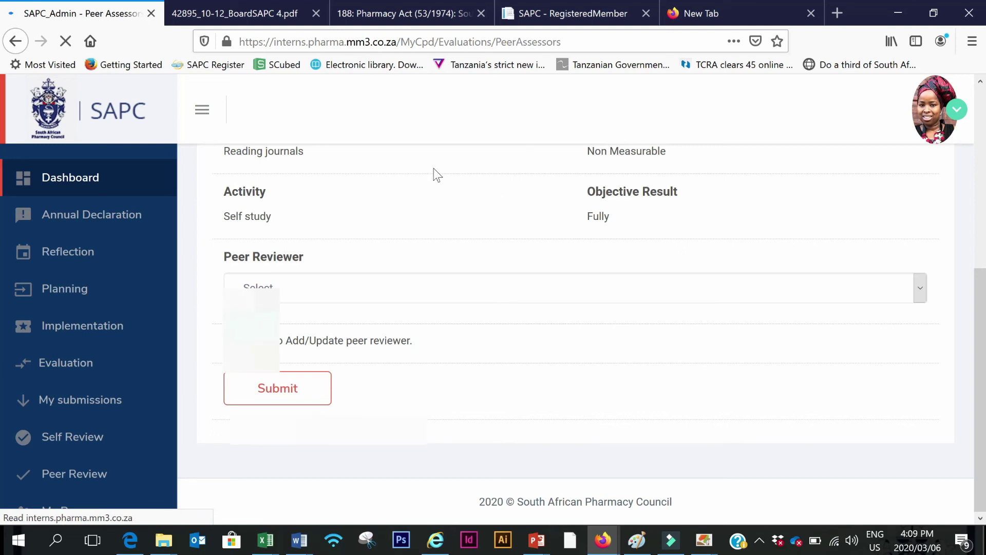
{"action": "left_click", "coordinate": [329, 424]}
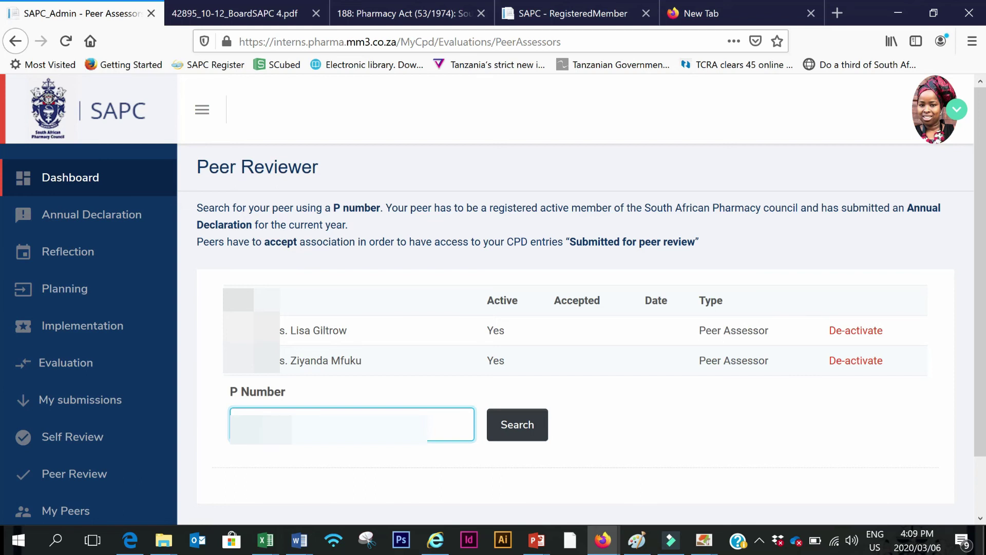
{"action": "left_click_drag", "start_coordinate": [291, 426], "coordinate": [188, 394]}
{"action": "left_click", "coordinate": [521, 428]}
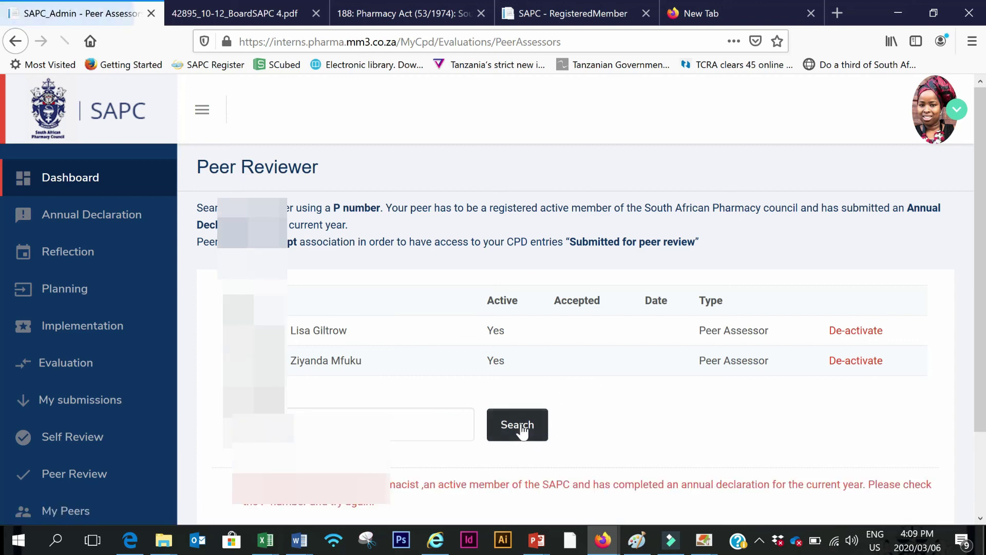
- Read the peer assessor requirements, search again with a pharmacist's P number and add the person found as peer assessor
{"action": "scroll", "coordinate": [522, 431], "scroll_direction": "down", "scroll_amount": 2}
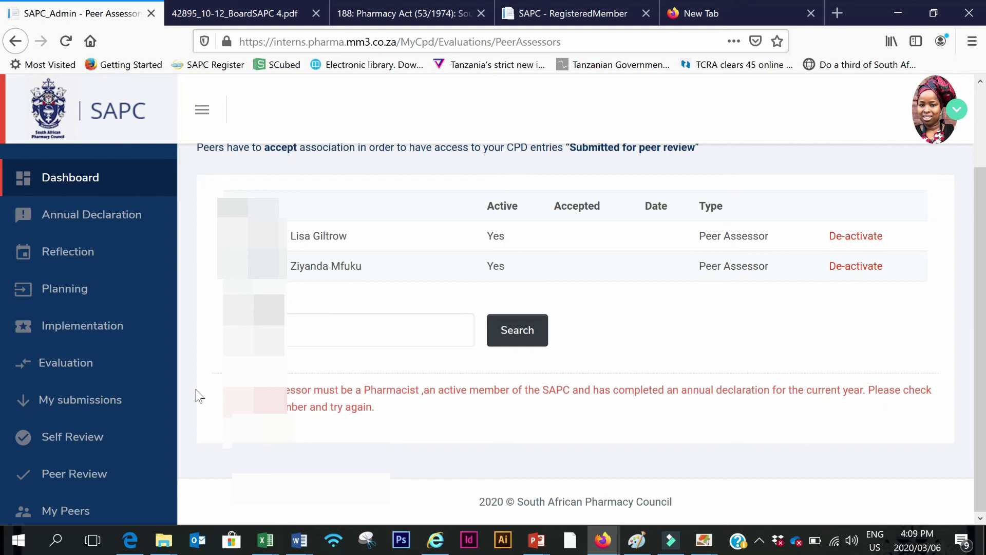
{"action": "left_click_drag", "start_coordinate": [289, 390], "coordinate": [925, 413]}
{"action": "left_click", "coordinate": [380, 330]}
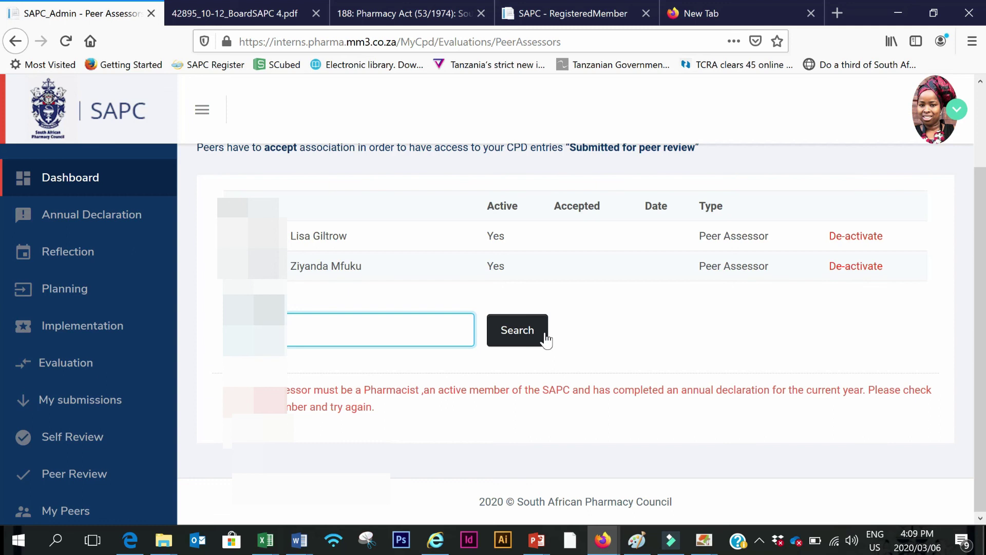
{"action": "left_click", "coordinate": [516, 330]}
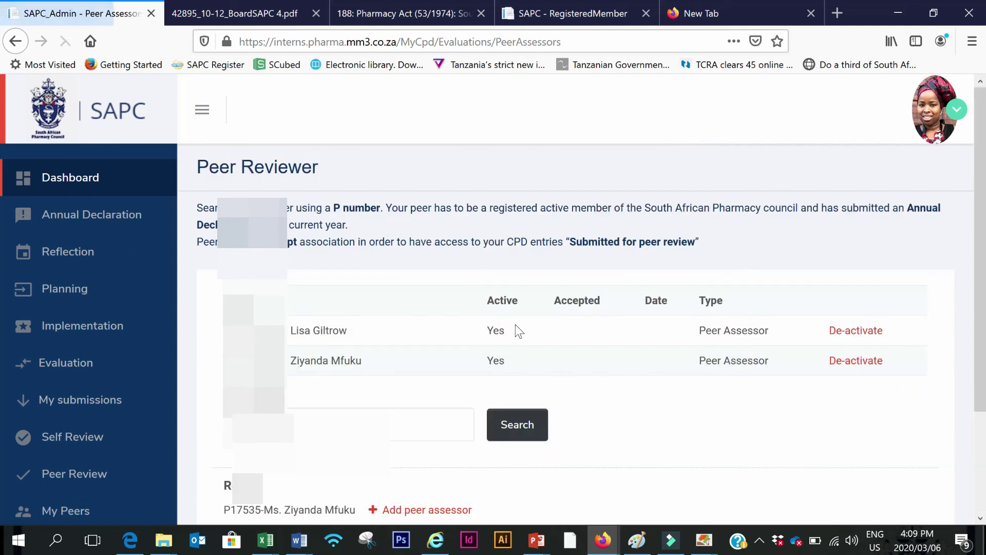
{"action": "scroll", "coordinate": [448, 345], "scroll_direction": "down", "scroll_amount": 3}
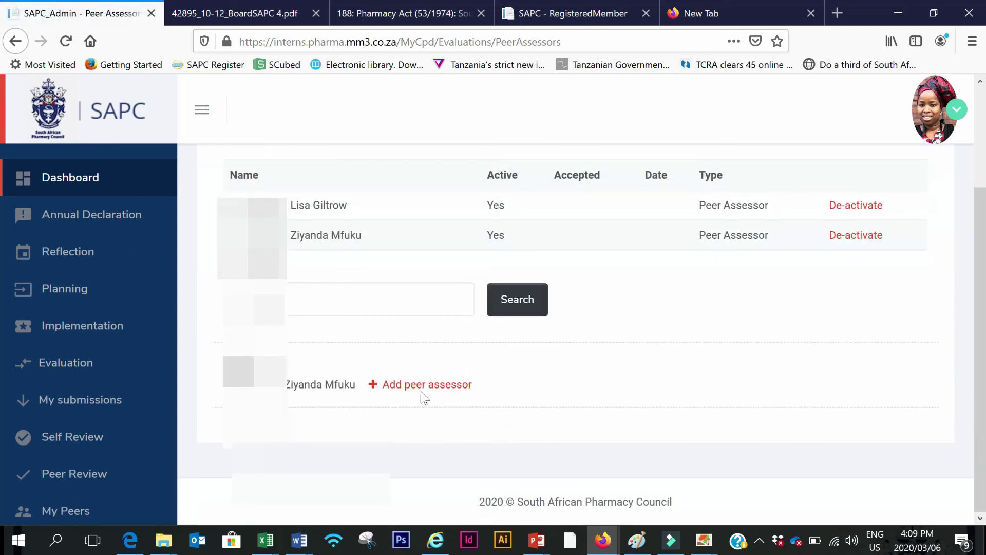
{"action": "left_click", "coordinate": [417, 390]}
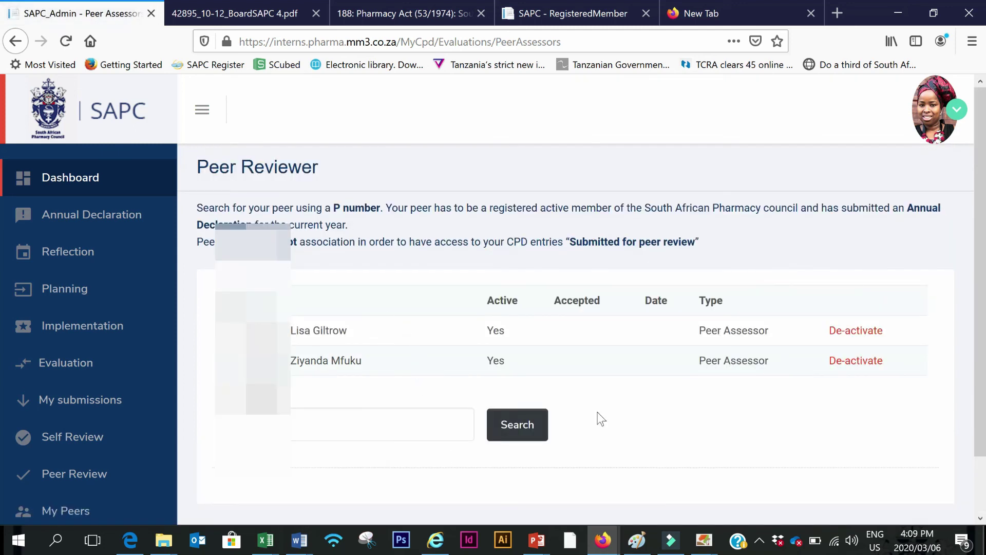
- De-activate the second peer assessor in the list and activate the same assessor again
{"action": "scroll", "coordinate": [497, 348], "scroll_direction": "down", "scroll_amount": 2}
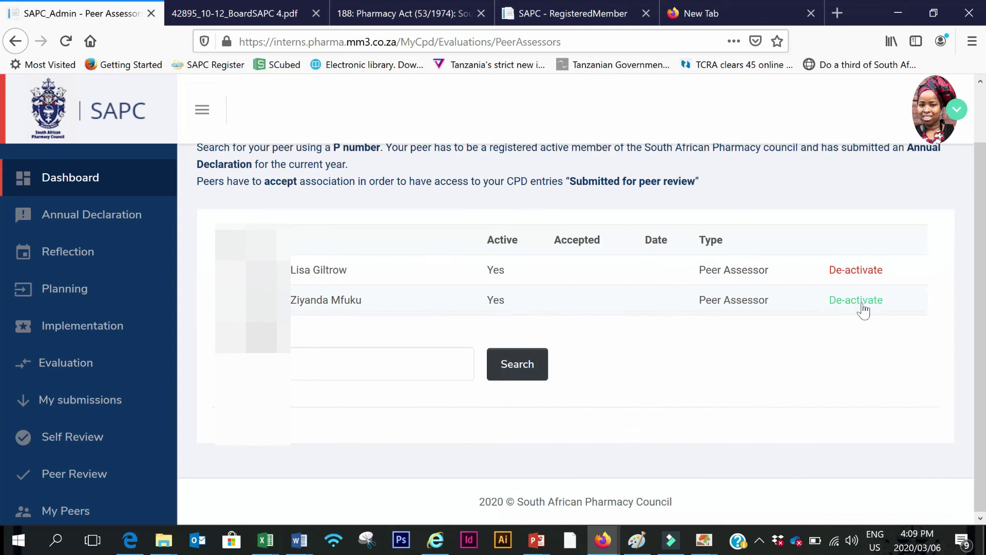
{"action": "left_click", "coordinate": [862, 309]}
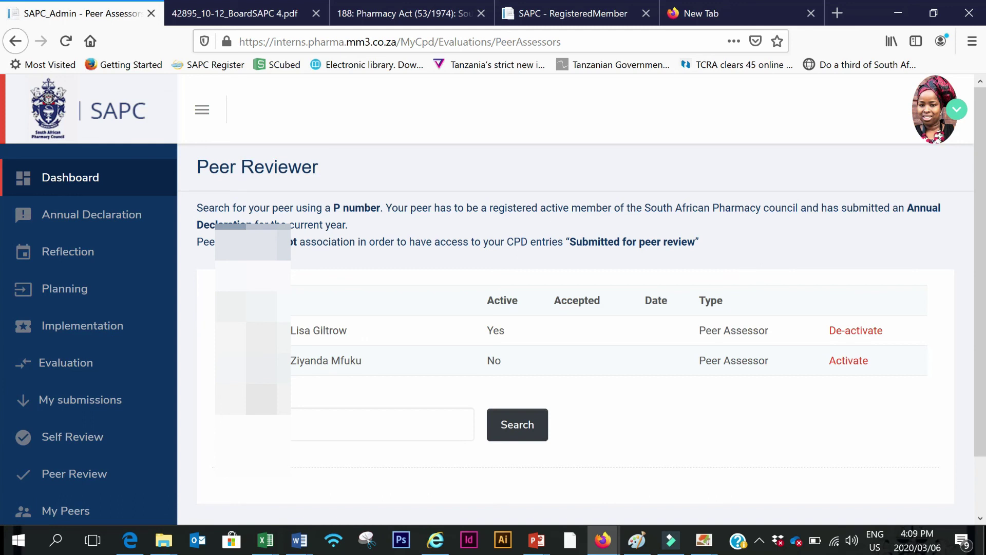
{"action": "left_click_drag", "start_coordinate": [506, 364], "coordinate": [480, 363]}
{"action": "left_click", "coordinate": [853, 365]}
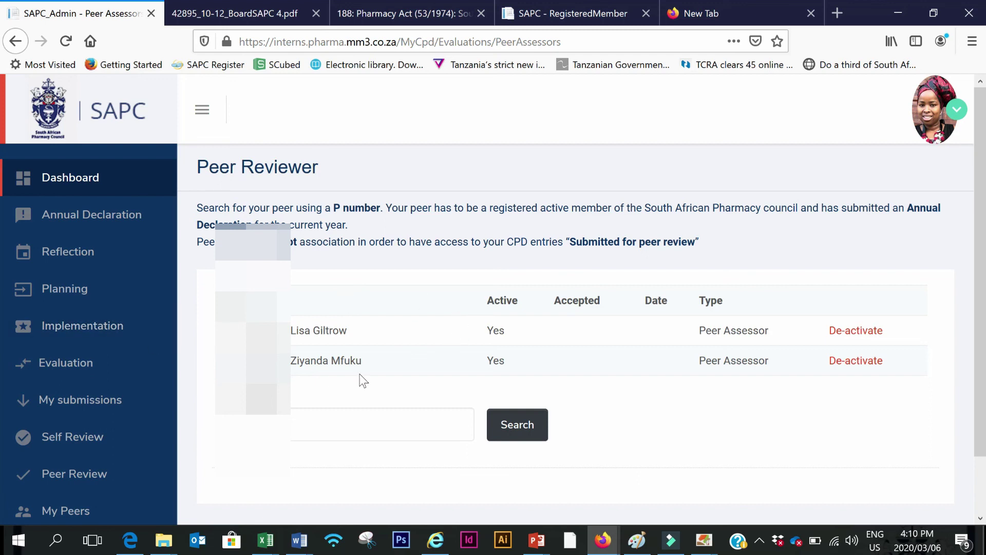
- Open Peer Review and accept the listed pharmacist's request to have her two CPD entries reviewed
{"action": "scroll", "coordinate": [374, 375], "scroll_direction": "down", "scroll_amount": 2}
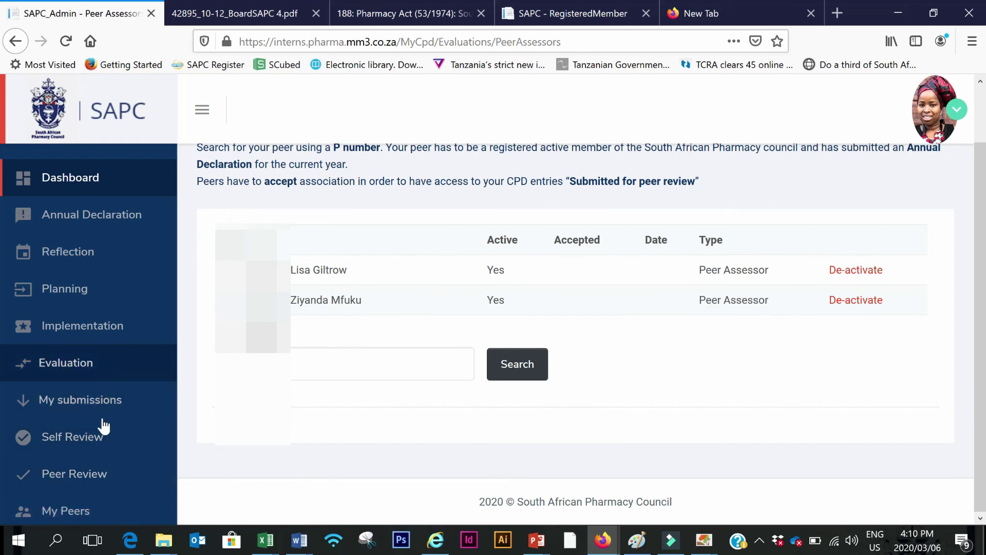
{"action": "left_click", "coordinate": [73, 483]}
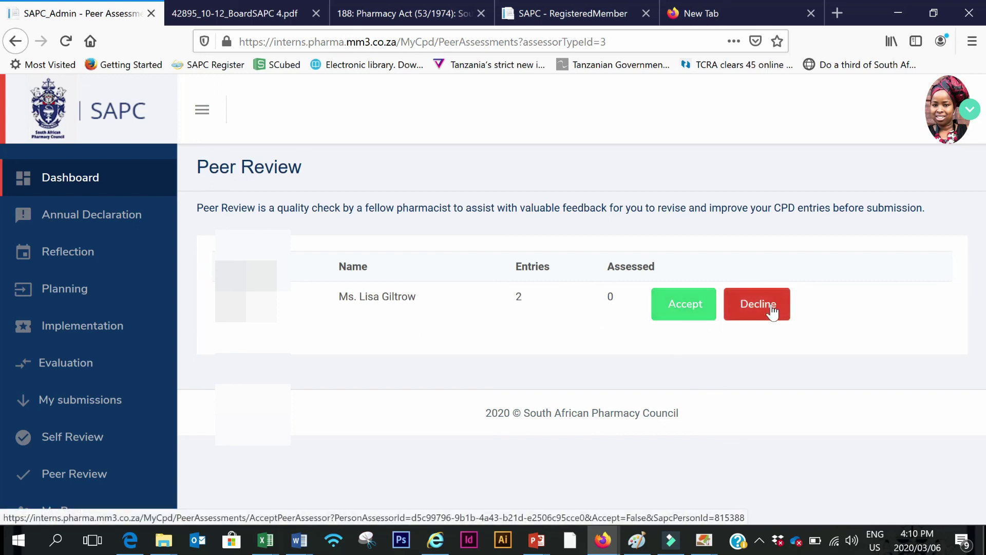
{"action": "left_click", "coordinate": [682, 311]}
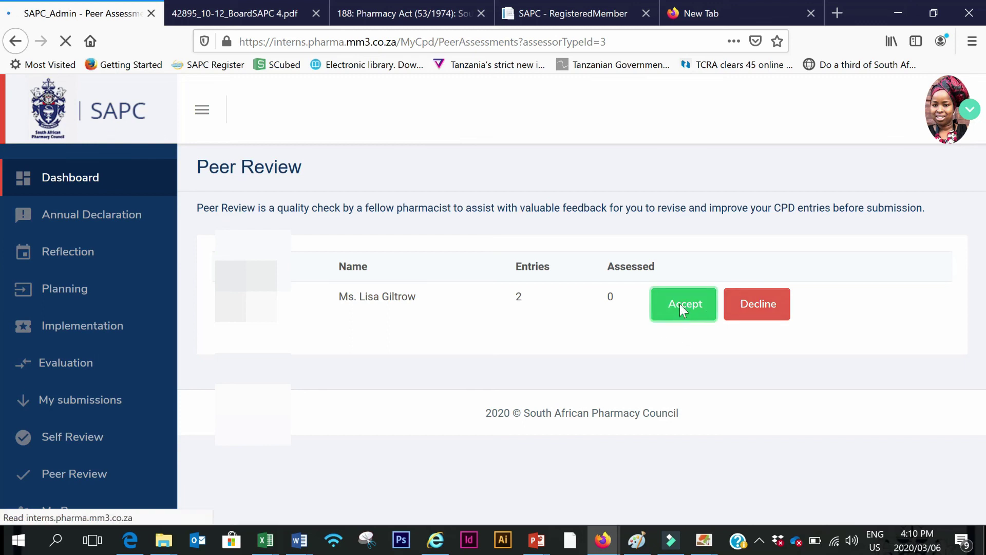